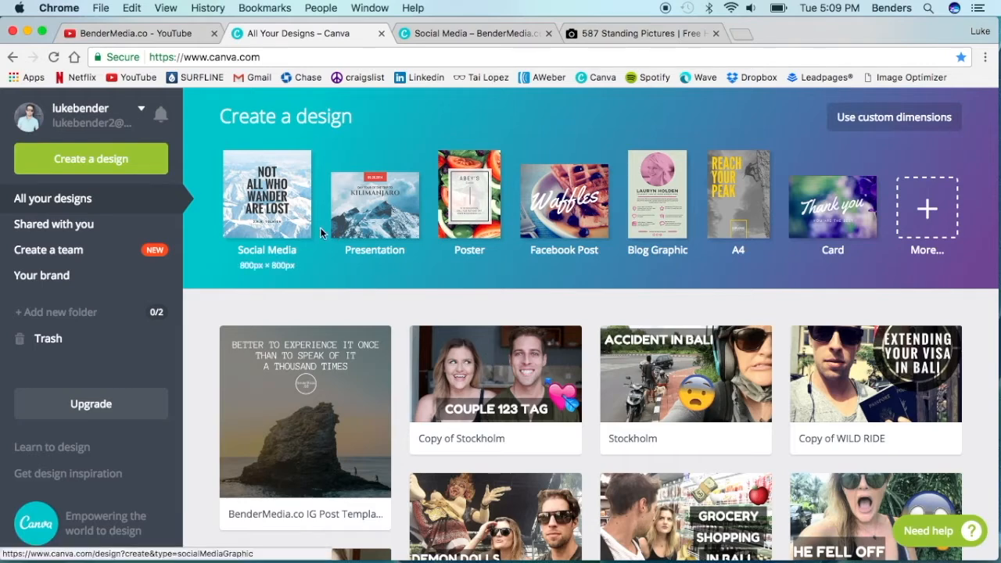
- Switch past the blank post template to Unsplash and examine the photo results for "standing"
{"action": "left_click", "coordinate": [467, 32]}
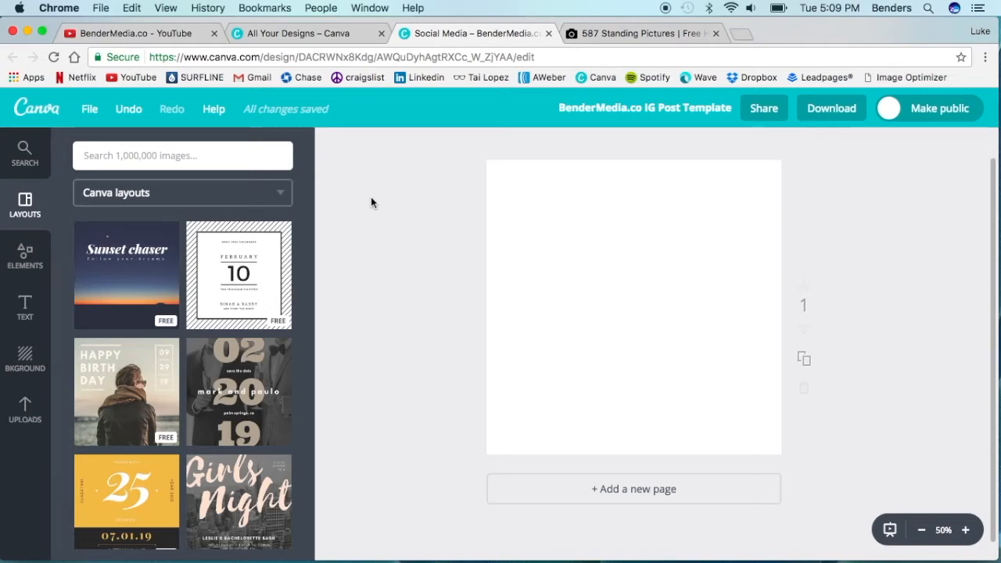
{"action": "left_click", "coordinate": [616, 34]}
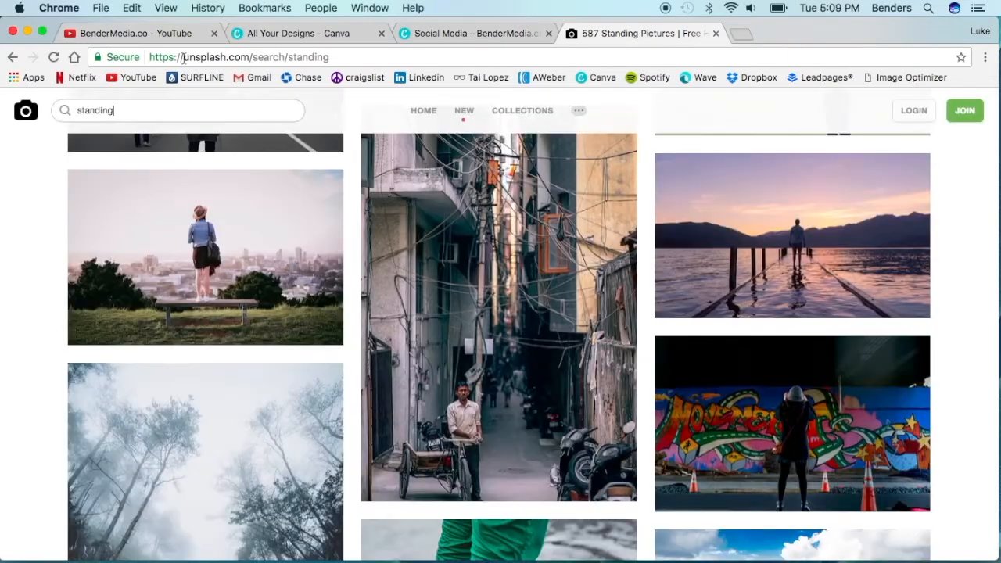
{"action": "left_click_drag", "start_coordinate": [184, 58], "coordinate": [249, 58]}
{"action": "left_click", "coordinate": [212, 56]}
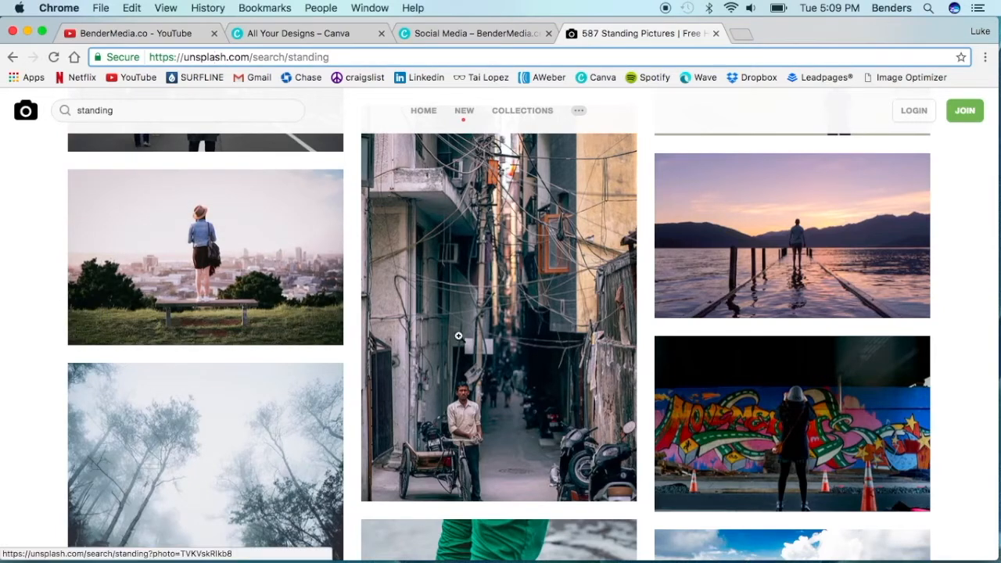
{"action": "scroll", "coordinate": [729, 255], "scroll_direction": "up", "scroll_amount": 1}
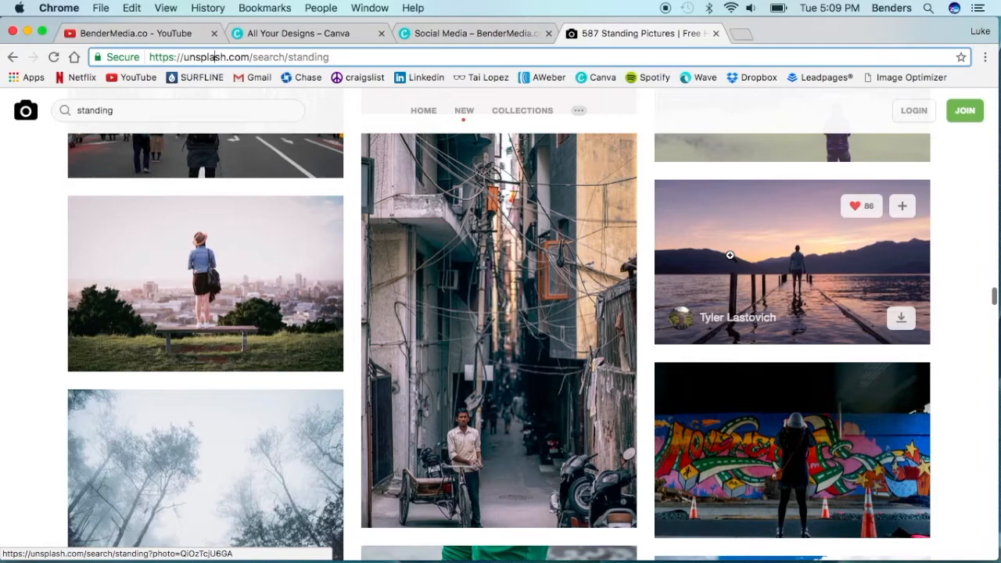
{"action": "scroll", "coordinate": [729, 255], "scroll_direction": "down", "scroll_amount": 3}
{"action": "scroll", "coordinate": [729, 255], "scroll_direction": "up", "scroll_amount": 7}
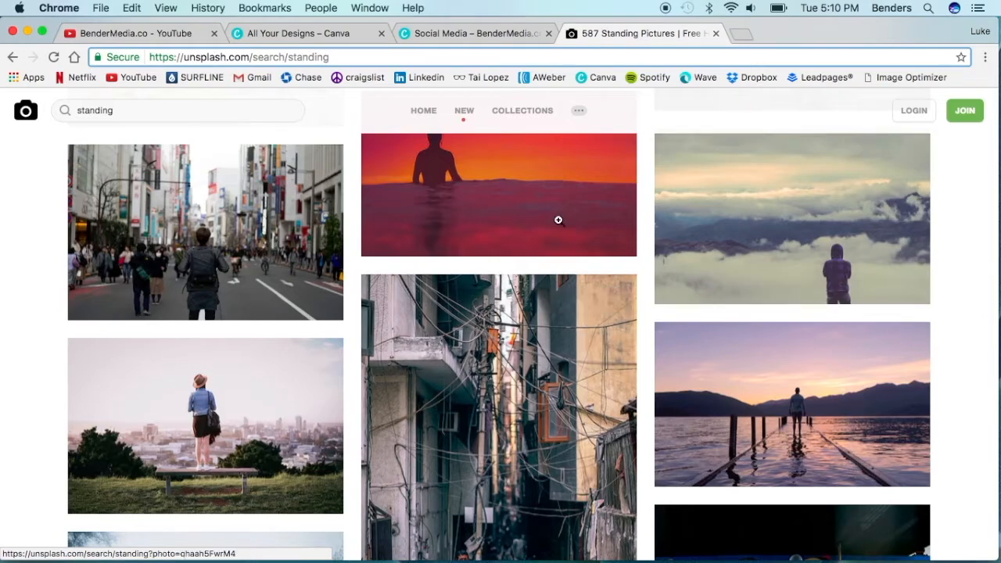
{"action": "left_click", "coordinate": [109, 110]}
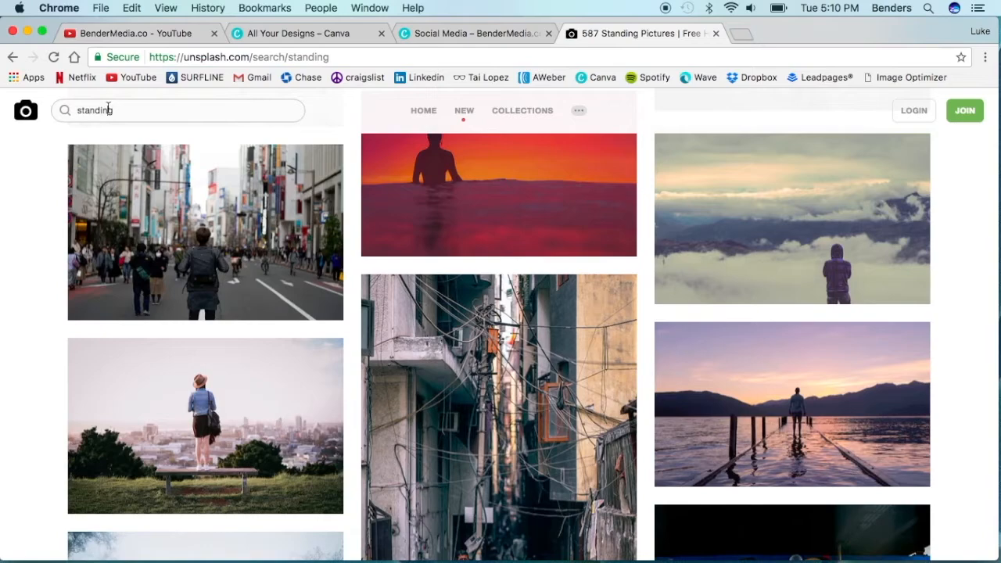
{"action": "scroll", "coordinate": [609, 272], "scroll_direction": "up", "scroll_amount": 1}
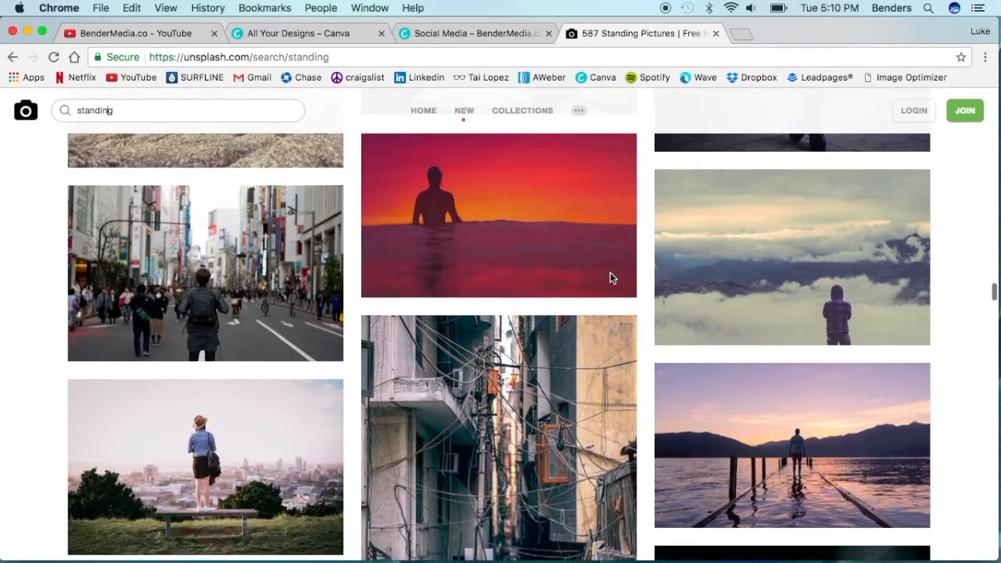
- Find the foggy photo of a man standing beside a bridge in the "standing" results, open it and download it
{"action": "scroll", "coordinate": [610, 272], "scroll_direction": "down", "scroll_amount": 3}
{"action": "scroll", "coordinate": [610, 274], "scroll_direction": "down", "scroll_amount": 10}
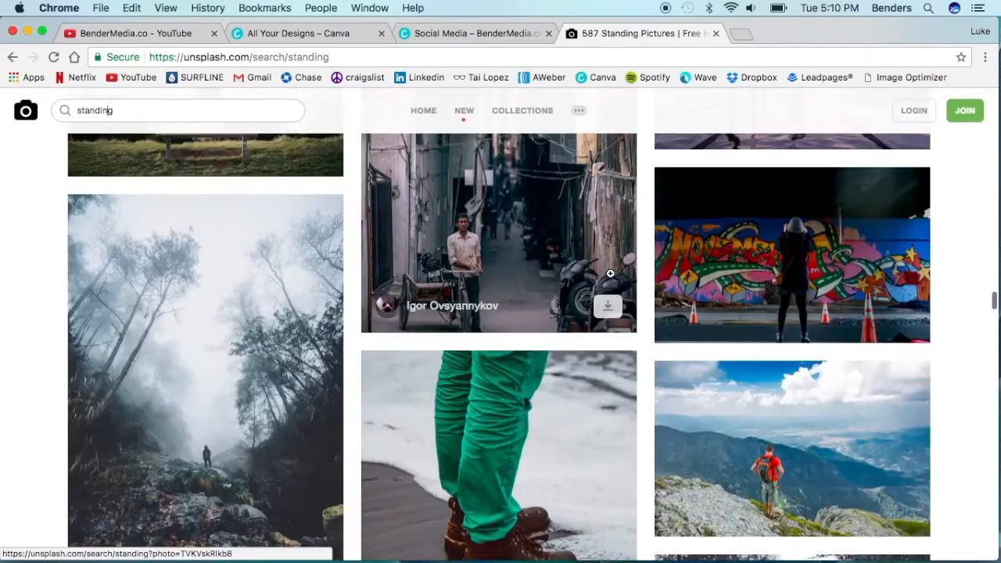
{"action": "scroll", "coordinate": [610, 275], "scroll_direction": "down", "scroll_amount": 7}
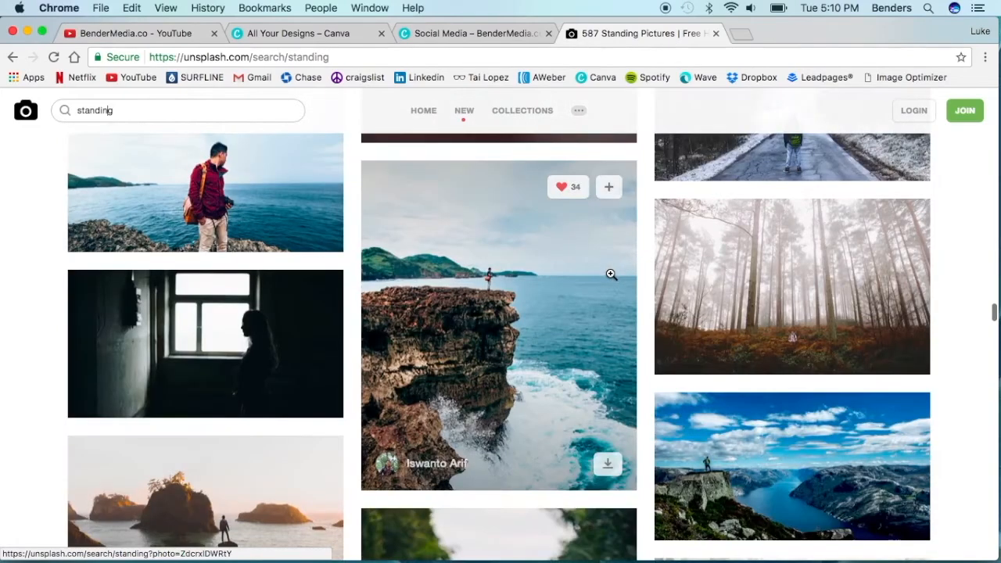
{"action": "scroll", "coordinate": [610, 274], "scroll_direction": "down", "scroll_amount": 10}
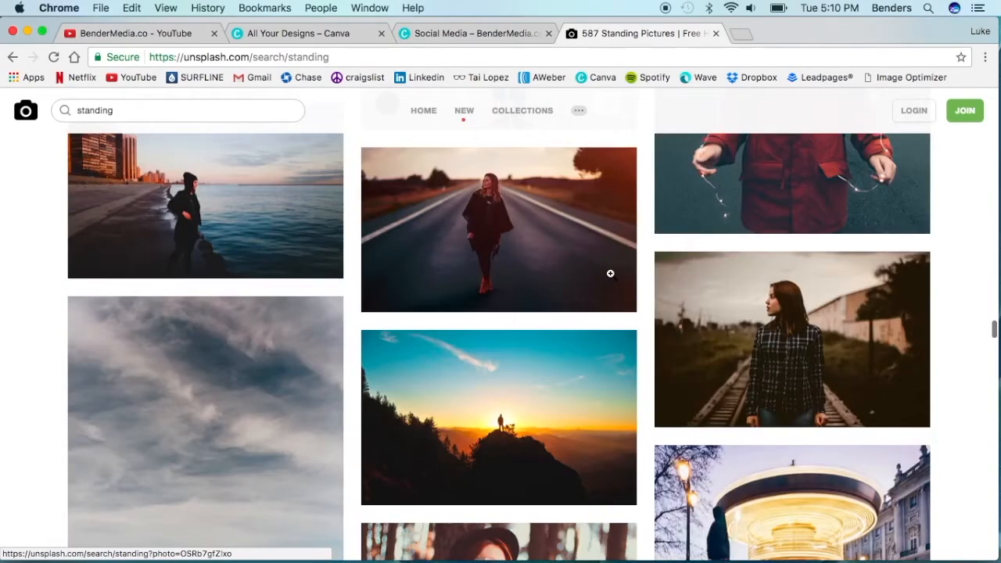
{"action": "scroll", "coordinate": [609, 274], "scroll_direction": "down", "scroll_amount": 15}
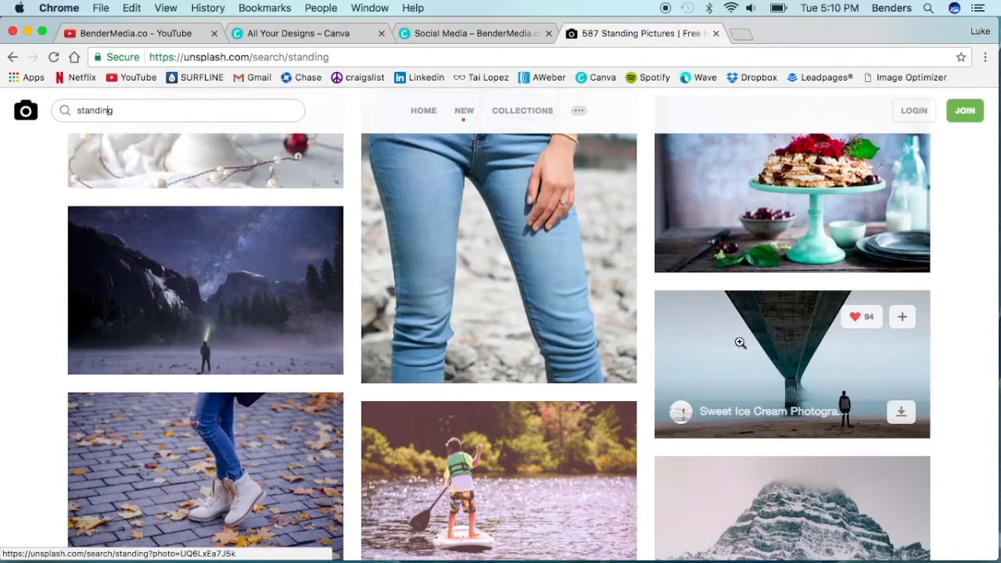
{"action": "left_click", "coordinate": [739, 342]}
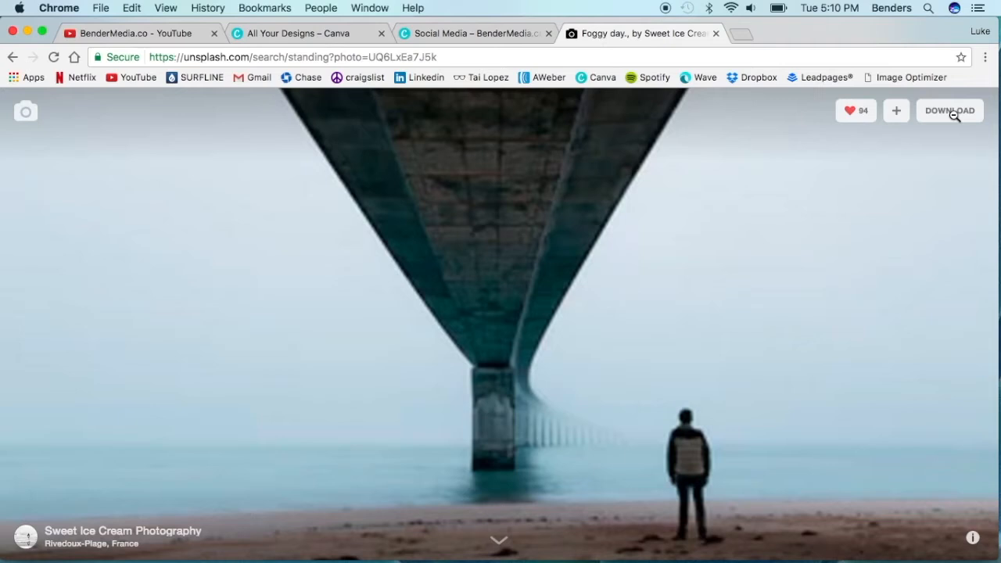
{"action": "left_click", "coordinate": [924, 110]}
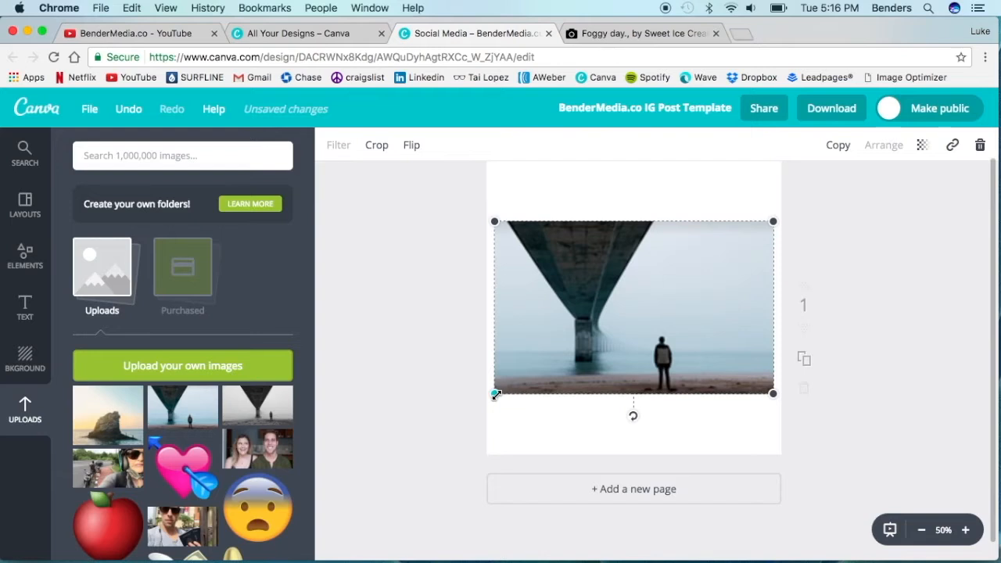
- Enlarge the bridge photo in the Canva post template until it spans the full canvas width
{"action": "left_click_drag", "start_coordinate": [495, 395], "coordinate": [414, 473]}
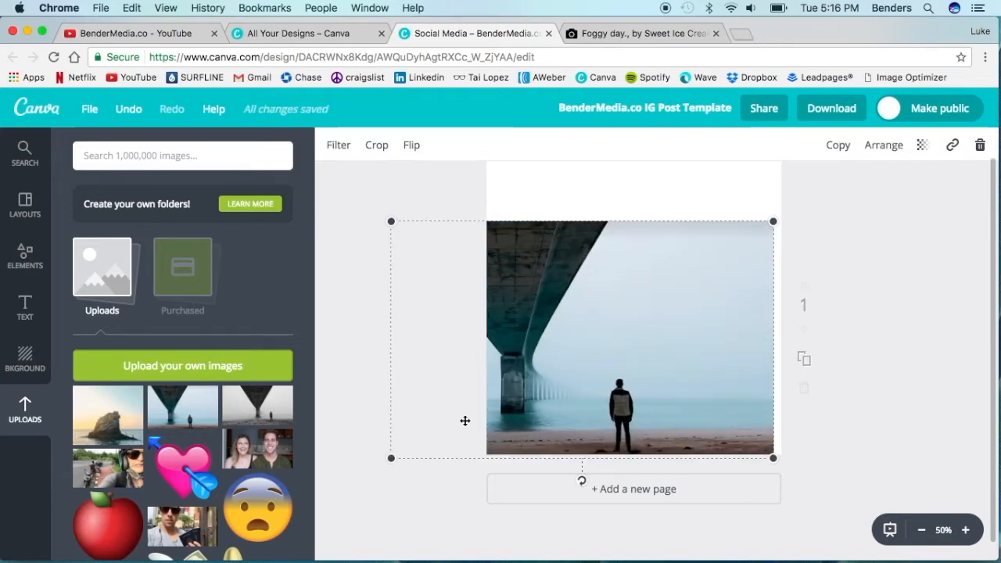
{"action": "scroll", "coordinate": [632, 250], "scroll_direction": "up", "scroll_amount": 1}
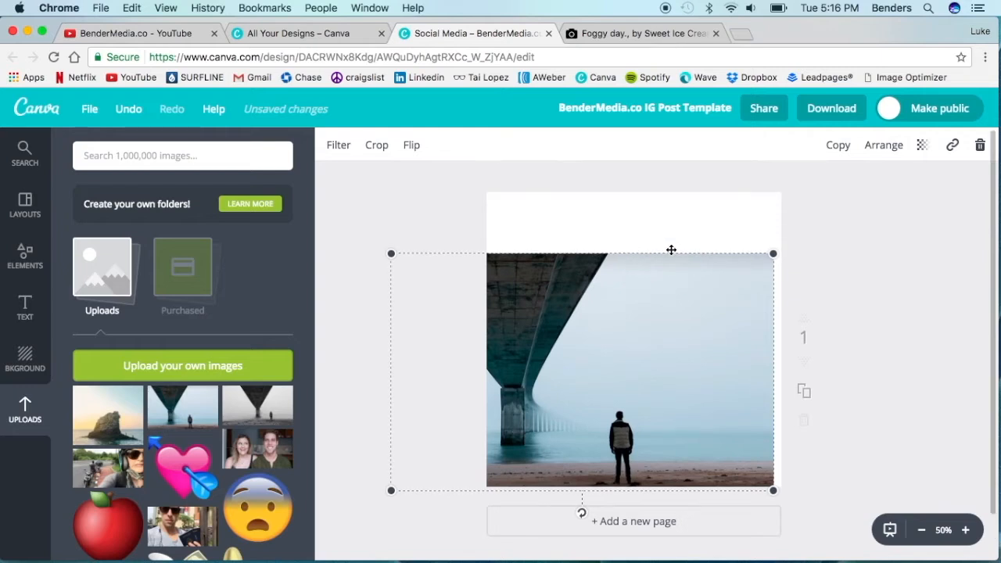
{"action": "left_click", "coordinate": [776, 252]}
{"action": "left_click_drag", "start_coordinate": [775, 252], "coordinate": [837, 214]}
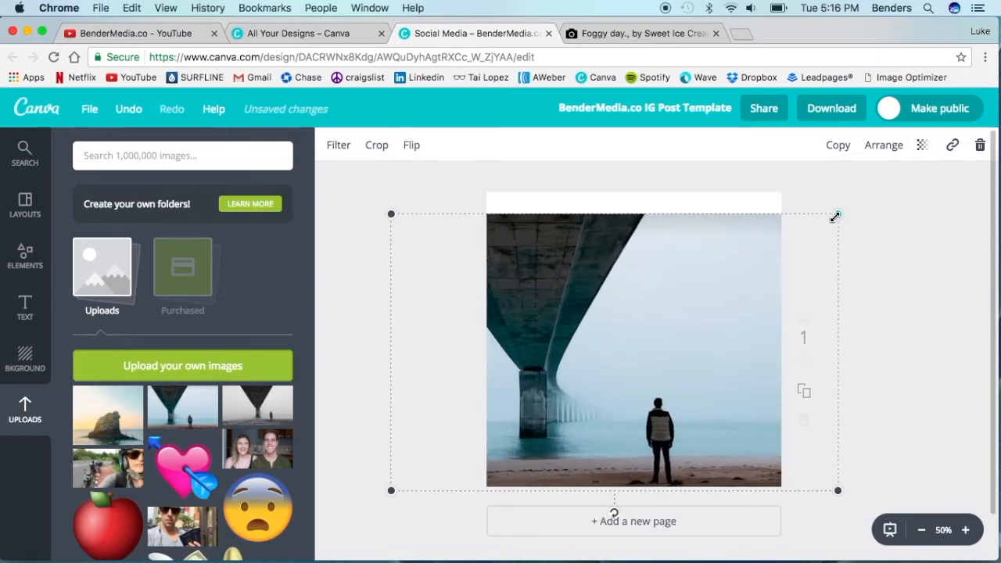
- Reposition and further enlarge the bridge photo so it covers the whole square canvas with the man fully in frame
{"action": "left_click", "coordinate": [691, 263]}
{"action": "left_click_drag", "start_coordinate": [689, 254], "coordinate": [682, 247]}
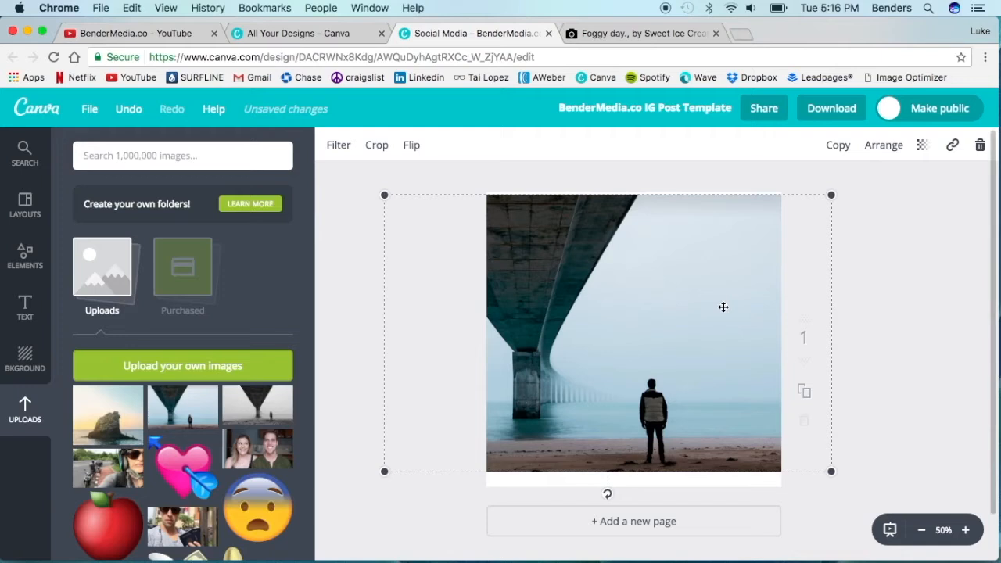
{"action": "left_click_drag", "start_coordinate": [384, 195], "coordinate": [376, 183]}
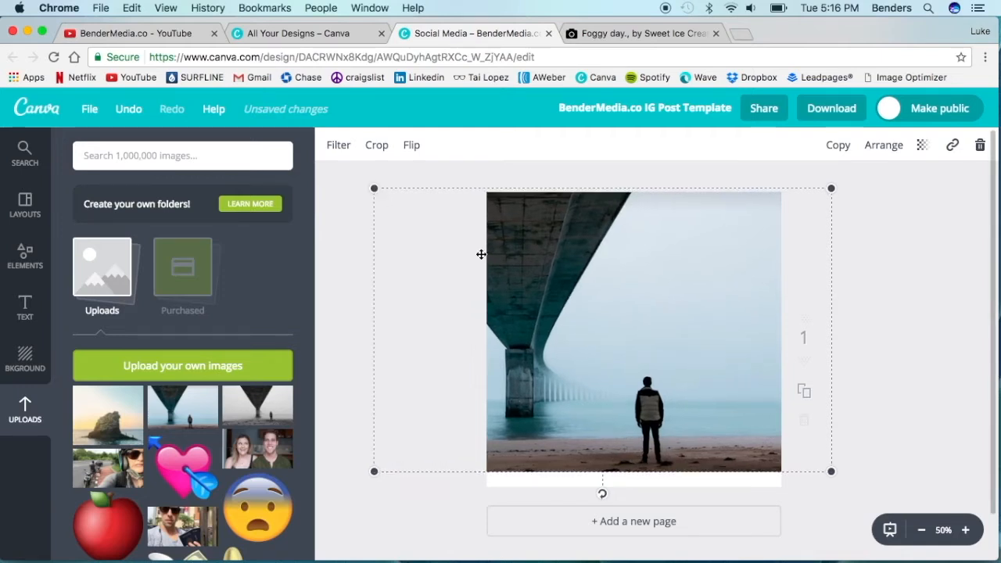
{"action": "left_click_drag", "start_coordinate": [830, 471], "coordinate": [860, 489]}
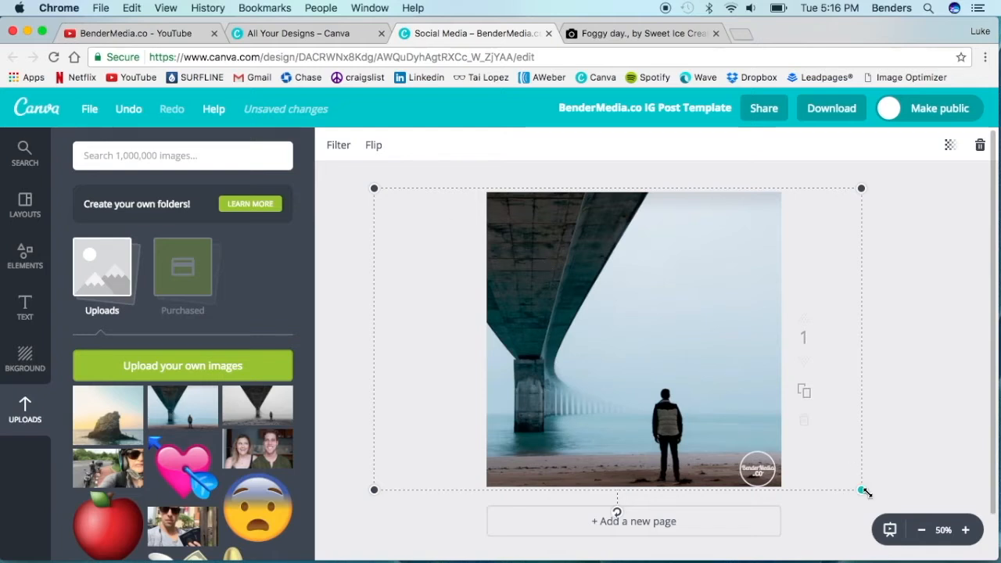
{"action": "left_click_drag", "start_coordinate": [861, 490], "coordinate": [879, 501]}
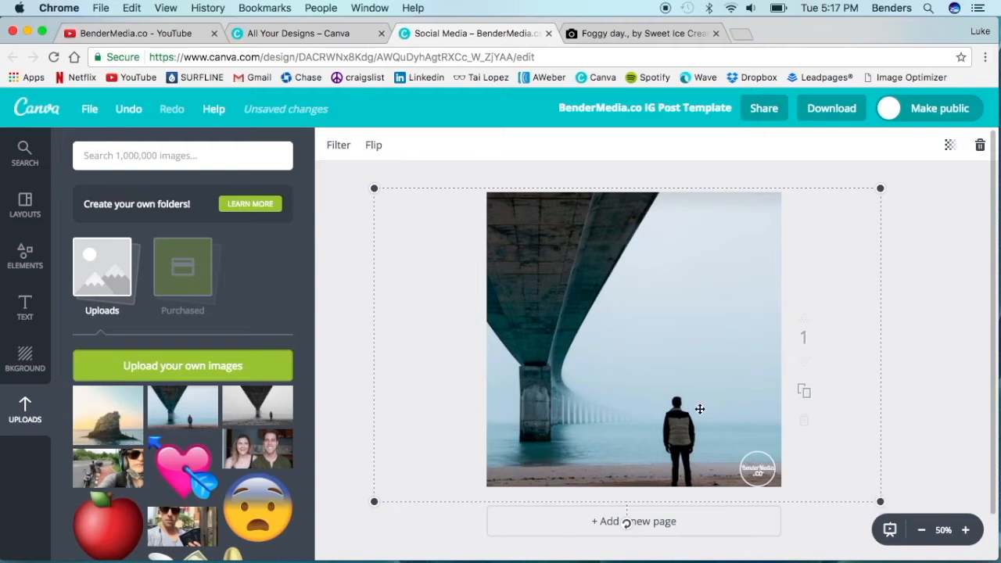
{"action": "left_click_drag", "start_coordinate": [639, 361], "coordinate": [631, 349]}
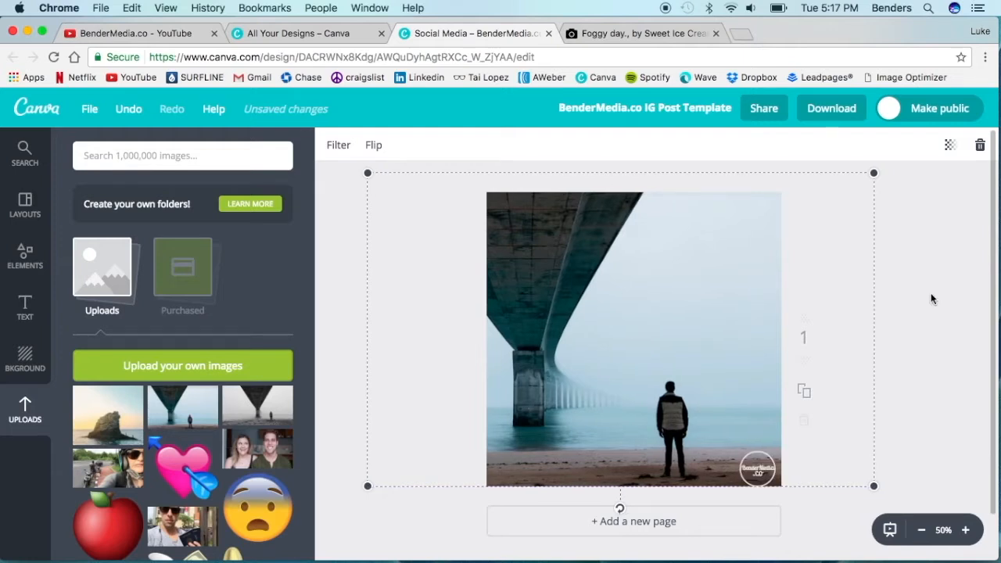
{"action": "left_click", "coordinate": [396, 263]}
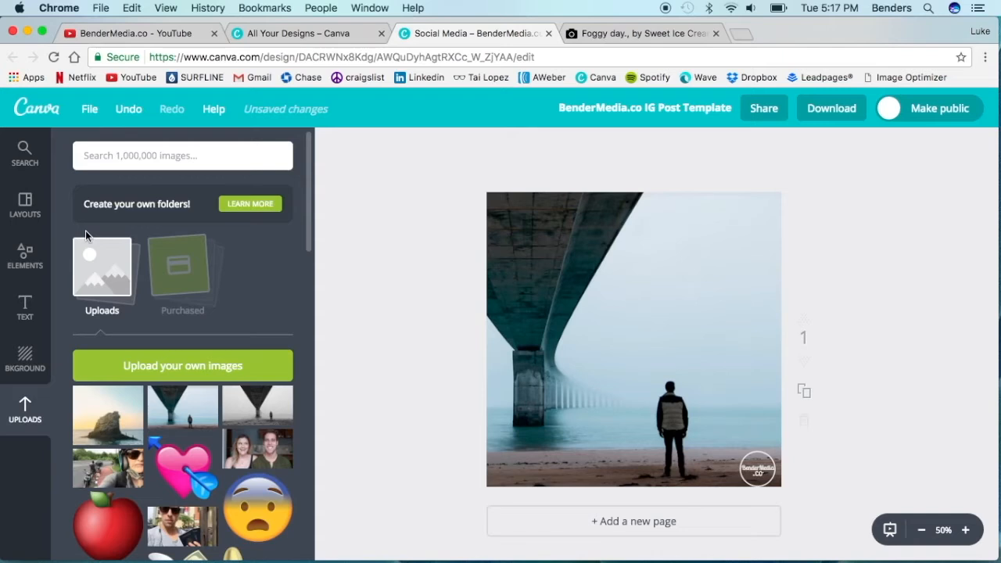
- Search the image library for "square" and add the plain crimson square to the design
{"action": "left_click", "coordinate": [88, 156]}
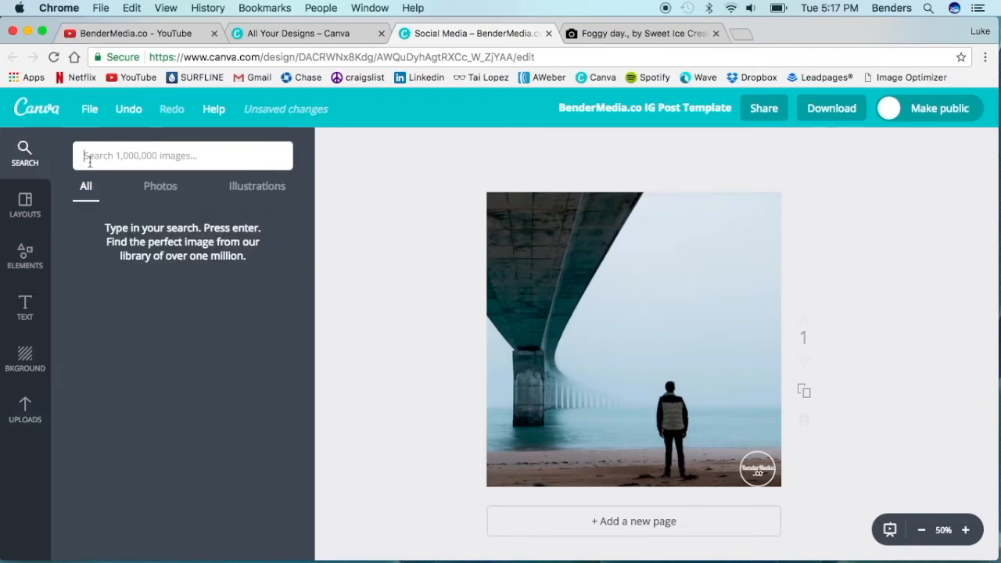
{"action": "type", "text": "square"}
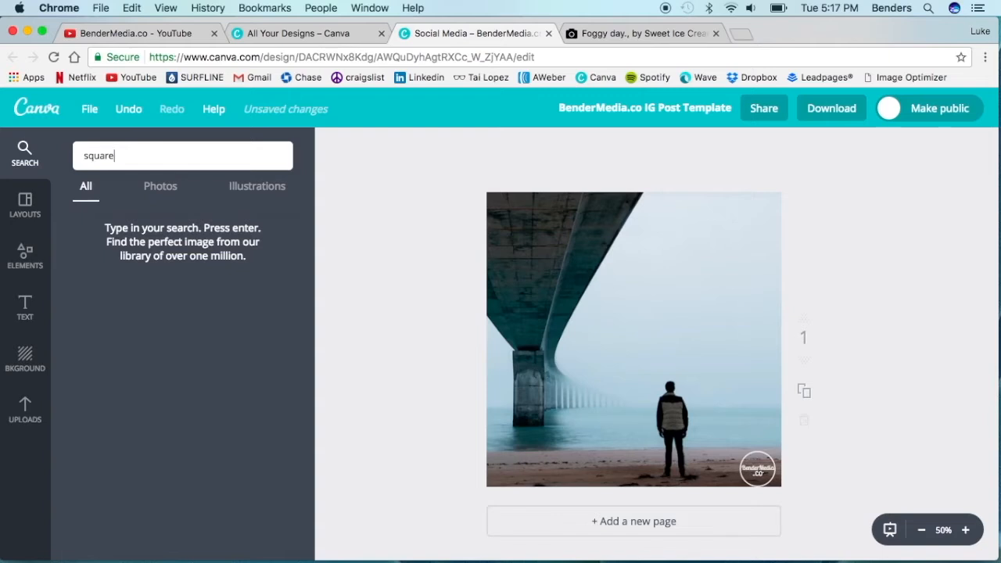
{"action": "key", "text": "Return"}
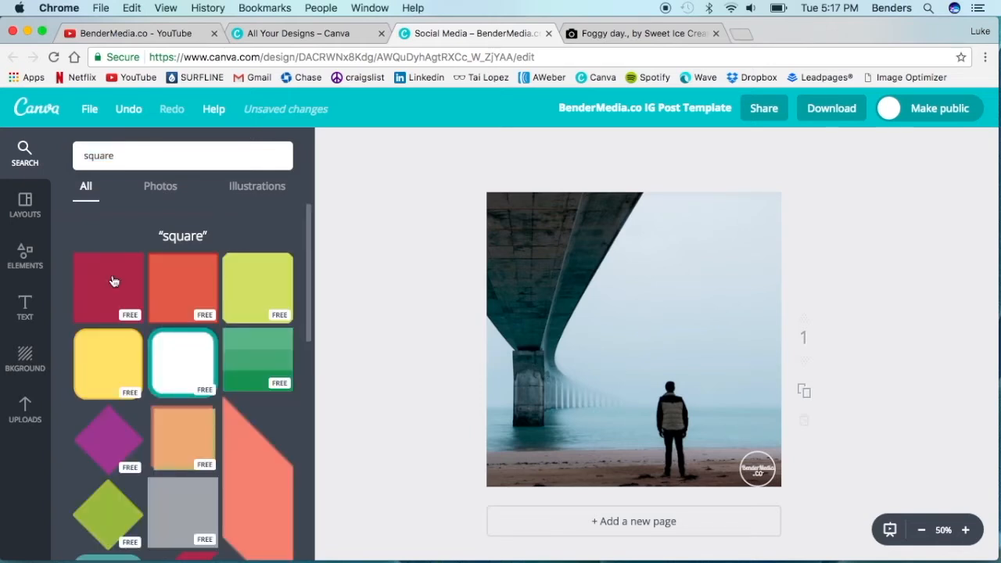
{"action": "left_click", "coordinate": [113, 281]}
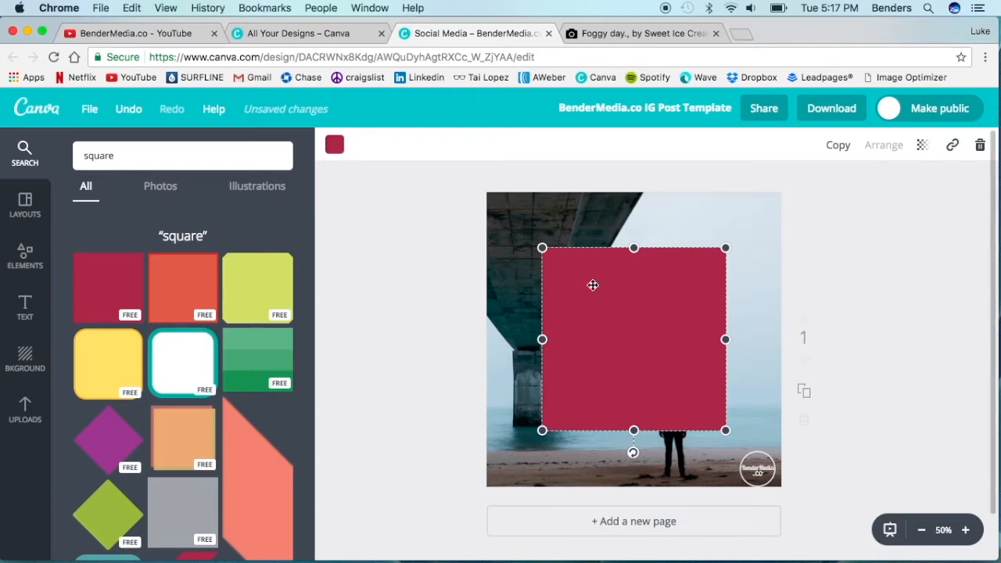
- Move the crimson square past the canvas's upper-left corner and enlarge it to cover the entire canvas
{"action": "left_click_drag", "start_coordinate": [592, 284], "coordinate": [547, 240]}
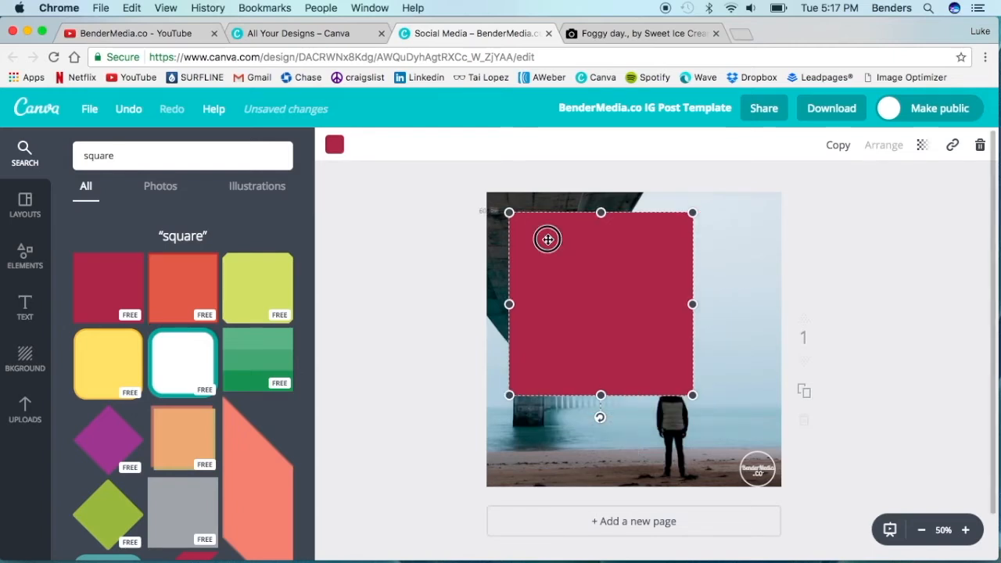
{"action": "left_click_drag", "start_coordinate": [547, 240], "coordinate": [515, 211]}
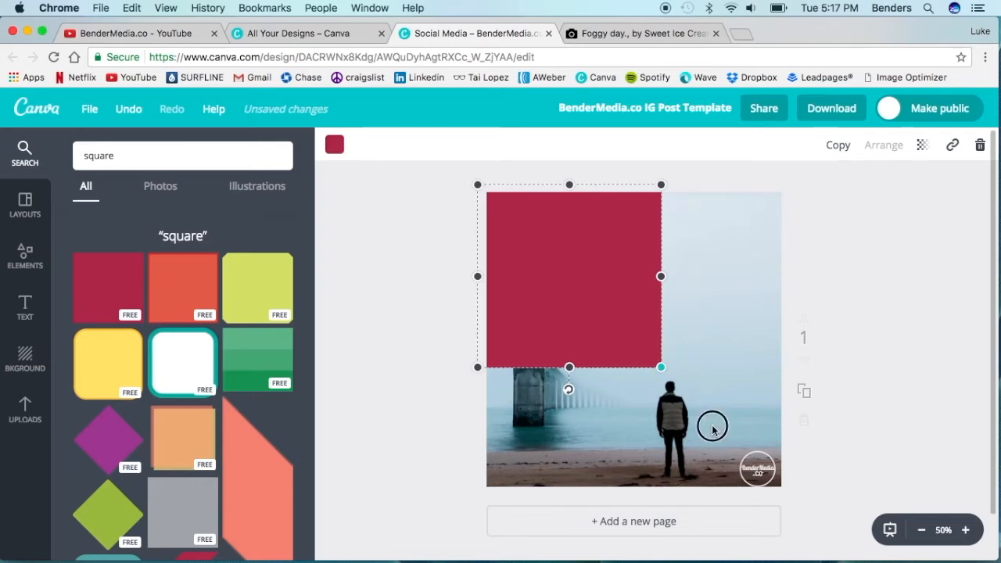
{"action": "left_click_drag", "start_coordinate": [661, 367], "coordinate": [788, 495]}
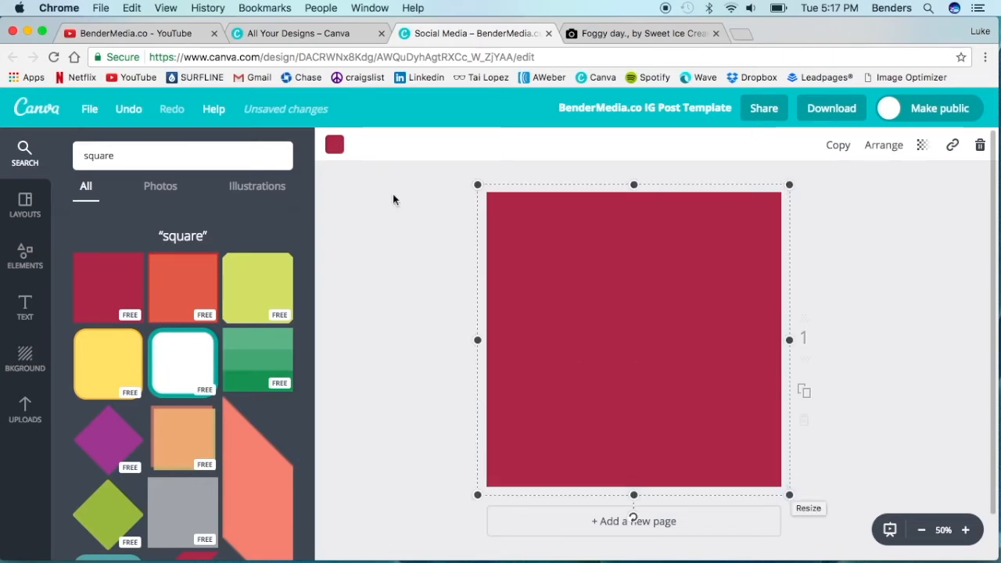
- Recolor the square black and lower its opacity to make a semi-transparent dark overlay on the photo
{"action": "left_click", "coordinate": [336, 145]}
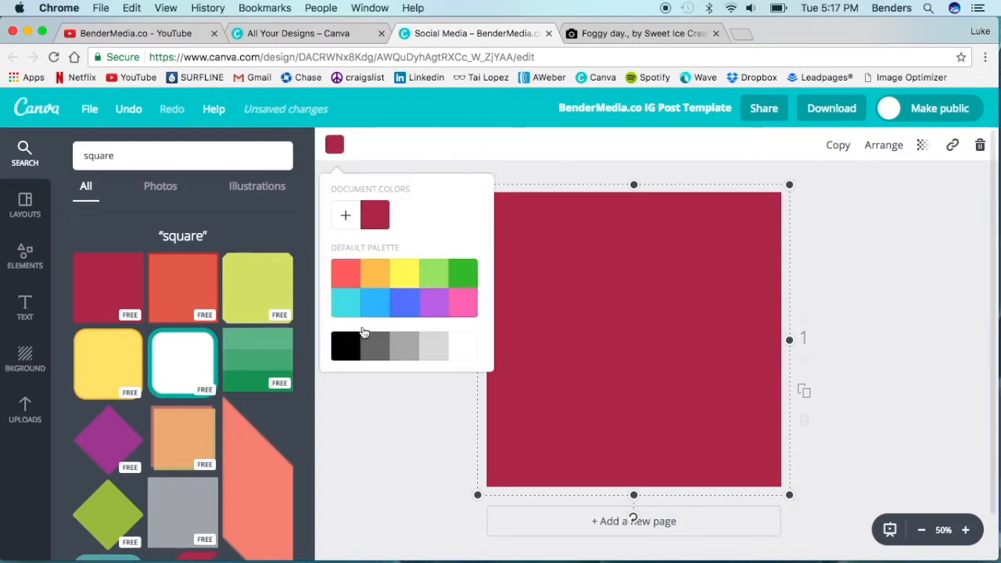
{"action": "left_click", "coordinate": [346, 345]}
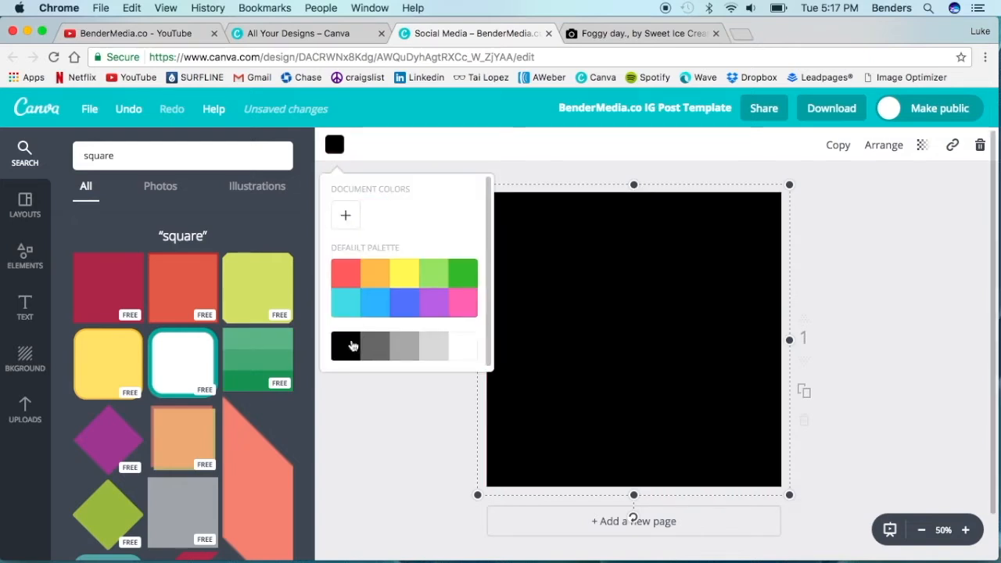
{"action": "left_click", "coordinate": [923, 150]}
{"action": "left_click", "coordinate": [896, 191]}
{"action": "left_click_drag", "start_coordinate": [896, 194], "coordinate": [845, 194]}
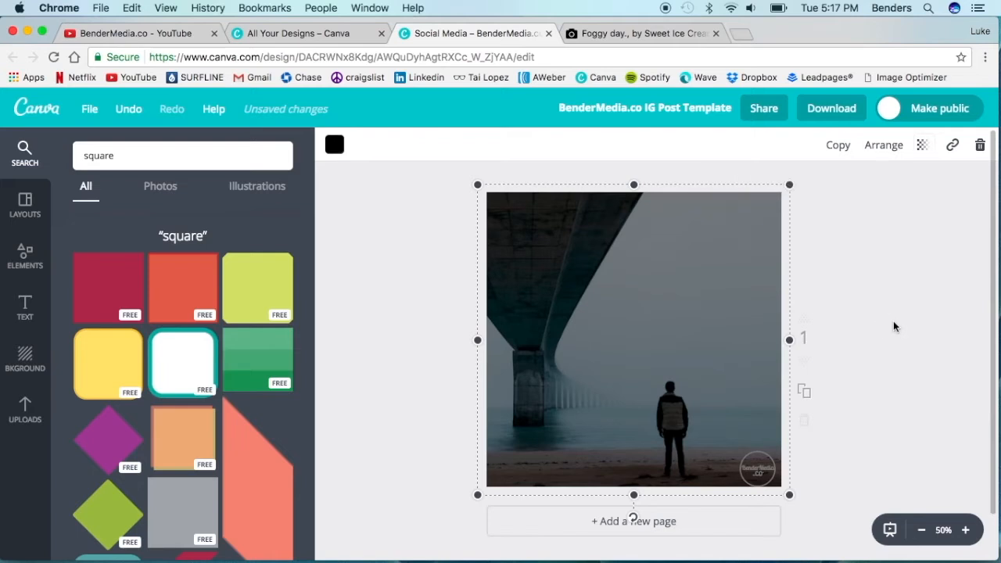
{"action": "left_click", "coordinate": [426, 278]}
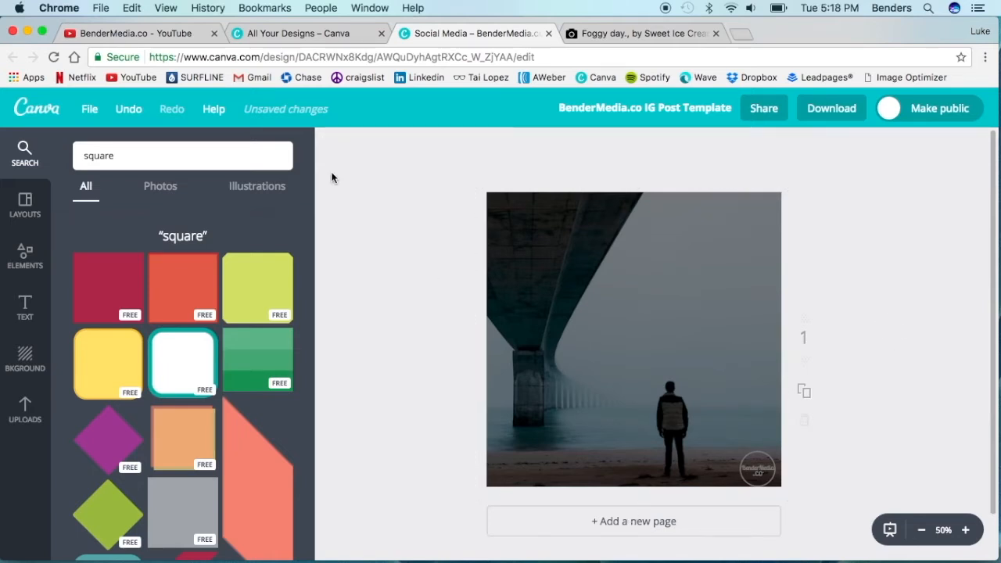
- Add a body text box to the design over the darkened photo
{"action": "left_click", "coordinate": [25, 306]}
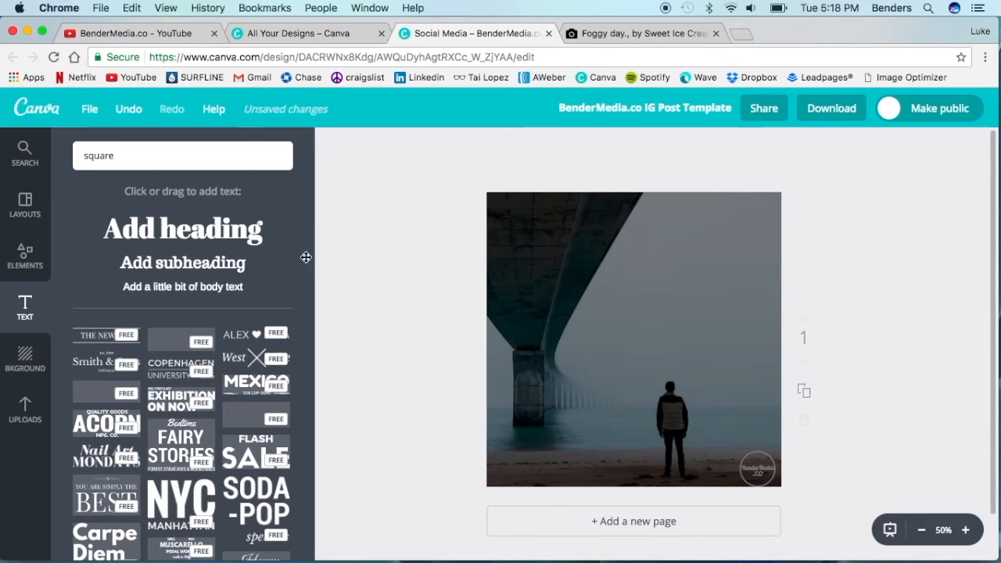
{"action": "left_click", "coordinate": [188, 286]}
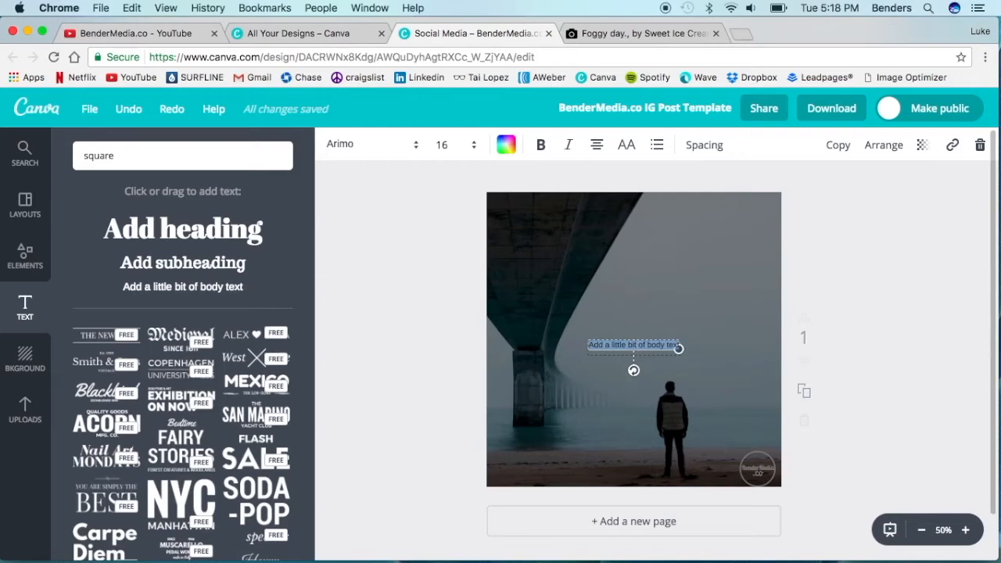
- Enter the quote "DESTINY IS CREATED NOT DICTATED" in the text box, in white uppercase Anonymous Pro
{"action": "left_click", "coordinate": [506, 144]}
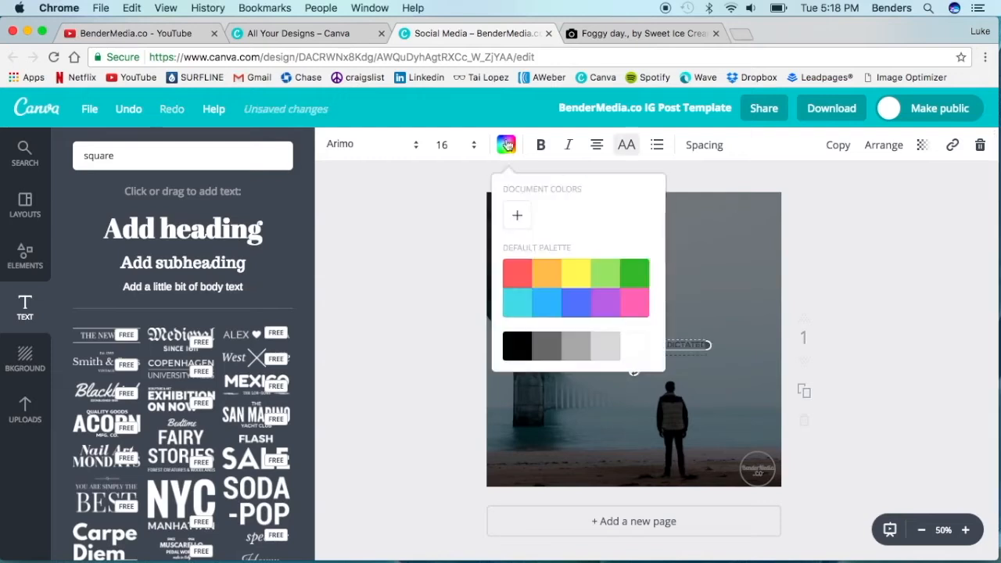
{"action": "left_click", "coordinate": [634, 347]}
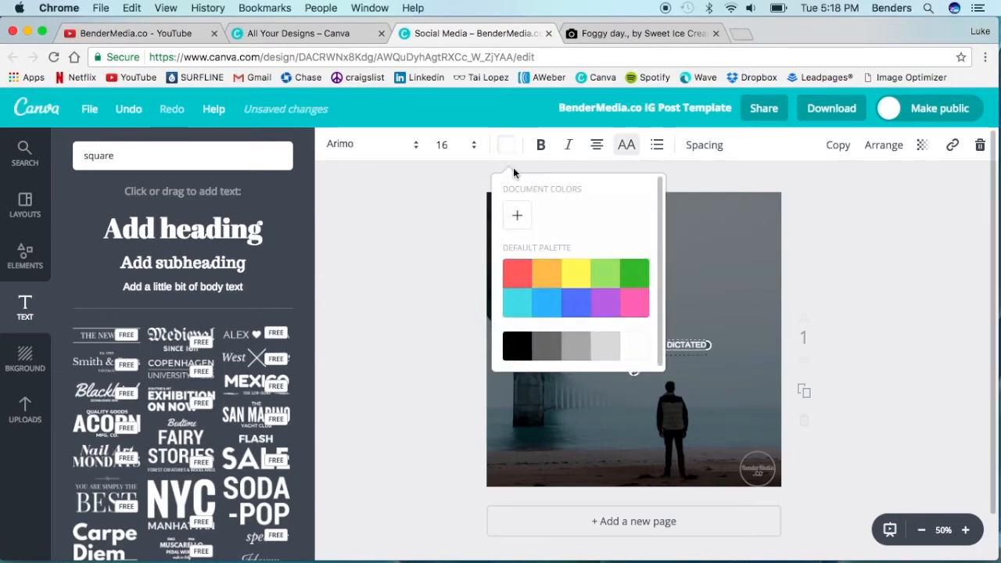
{"action": "left_click", "coordinate": [394, 144]}
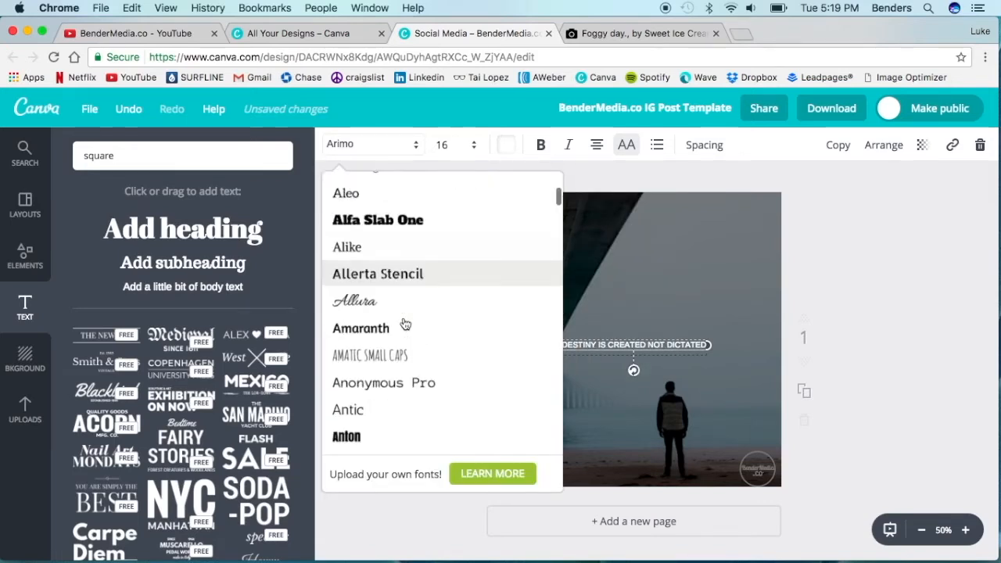
{"action": "scroll", "coordinate": [405, 324], "scroll_direction": "down", "scroll_amount": 2}
{"action": "left_click", "coordinate": [408, 328]}
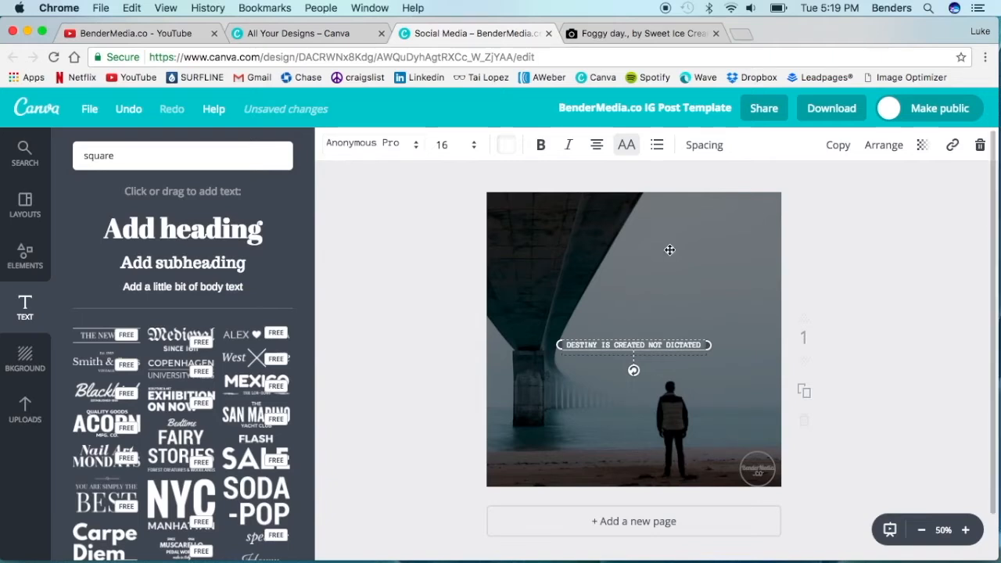
- Enlarge the quote to size 36 and fit it on two lines in the open sky above the man
{"action": "left_click", "coordinate": [464, 144]}
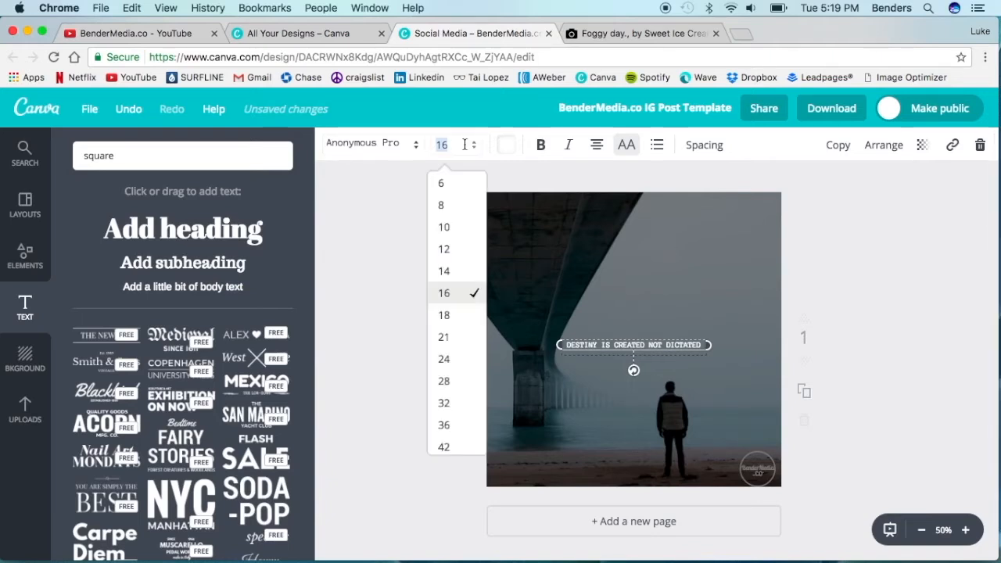
{"action": "left_click", "coordinate": [447, 424]}
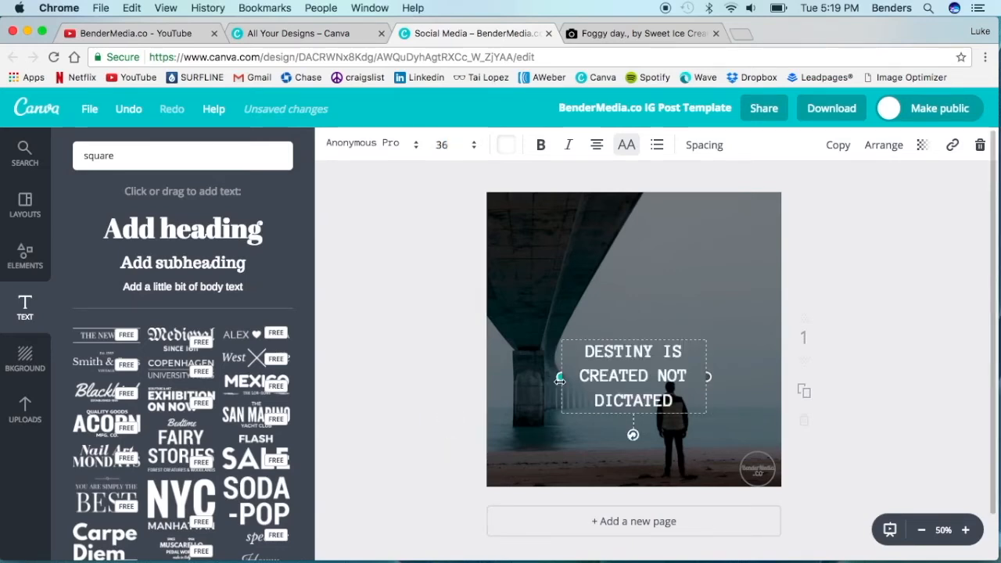
{"action": "left_click_drag", "start_coordinate": [560, 379], "coordinate": [527, 380]}
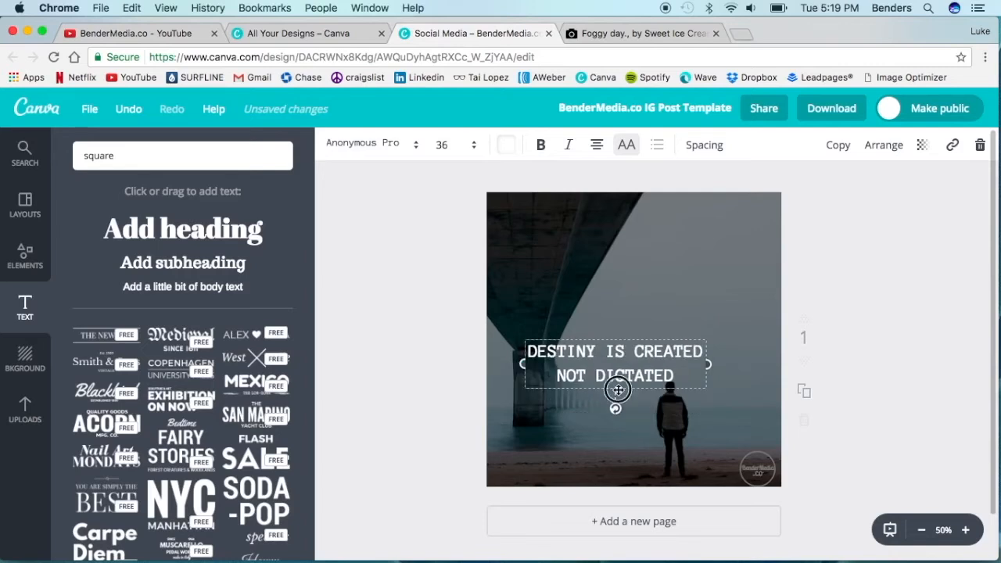
{"action": "left_click_drag", "start_coordinate": [644, 369], "coordinate": [686, 327]}
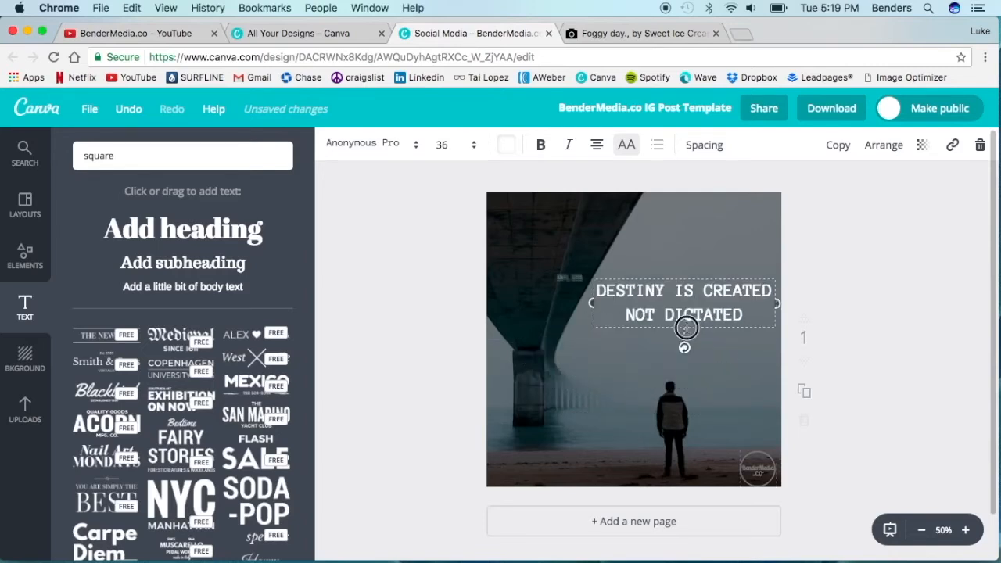
{"action": "left_click_drag", "start_coordinate": [682, 330], "coordinate": [679, 331]}
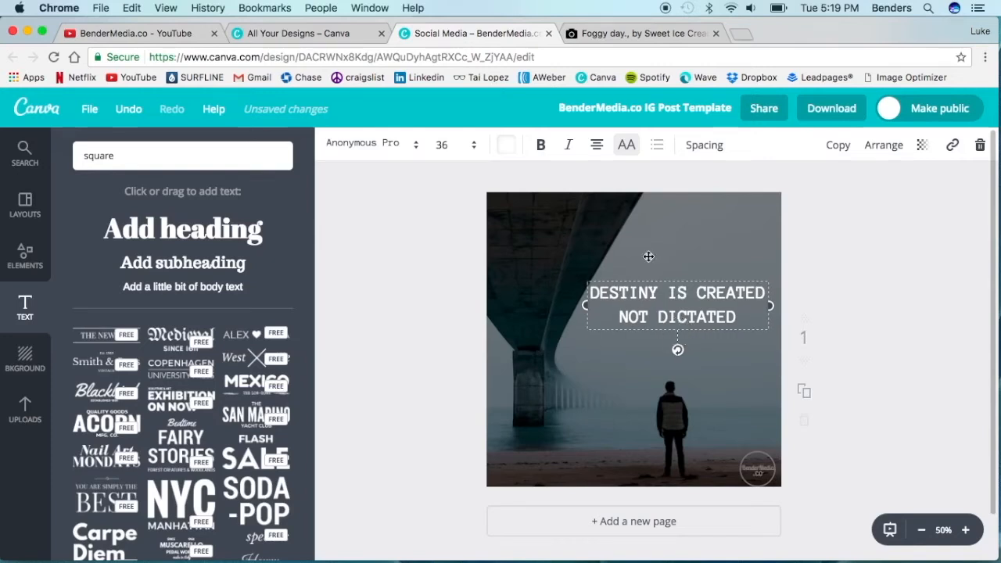
- Reduce the quote to size 32 and adjust its spacing with slightly wider letters and tighter lines
{"action": "left_click", "coordinate": [453, 148]}
{"action": "left_click", "coordinate": [451, 399]}
{"action": "left_click", "coordinate": [693, 148]}
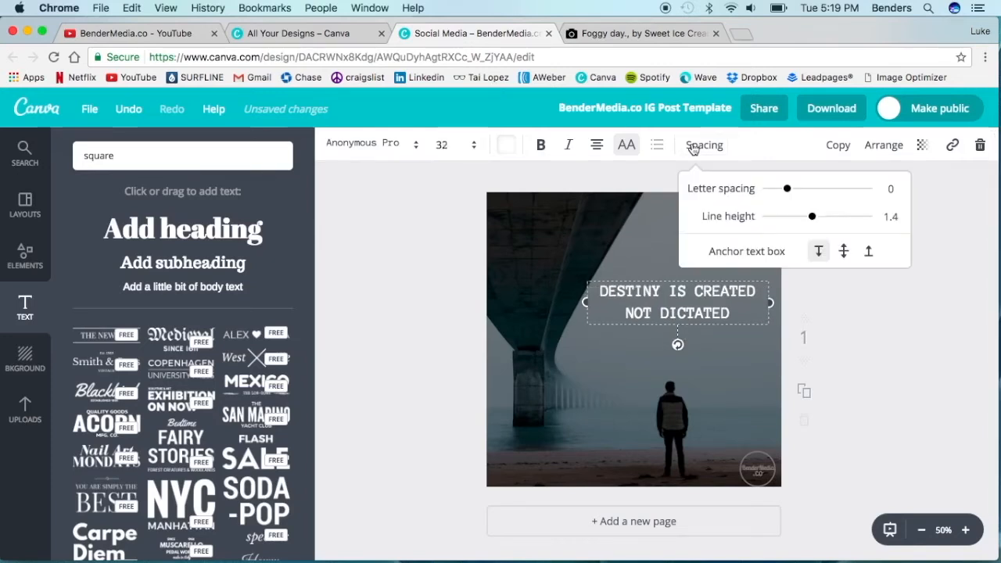
{"action": "left_click_drag", "start_coordinate": [786, 189], "coordinate": [799, 223]}
{"action": "left_click", "coordinate": [446, 368]}
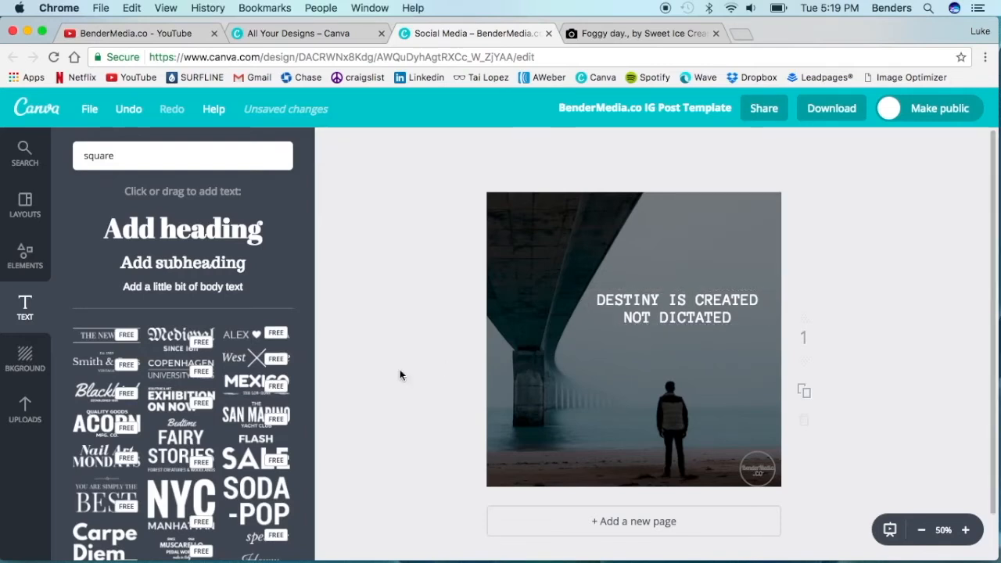
- Move the quote slightly down so it sits closer to the man's head
{"action": "left_click", "coordinate": [679, 317]}
{"action": "left_click_drag", "start_coordinate": [680, 317], "coordinate": [678, 339]}
{"action": "left_click", "coordinate": [422, 347]}
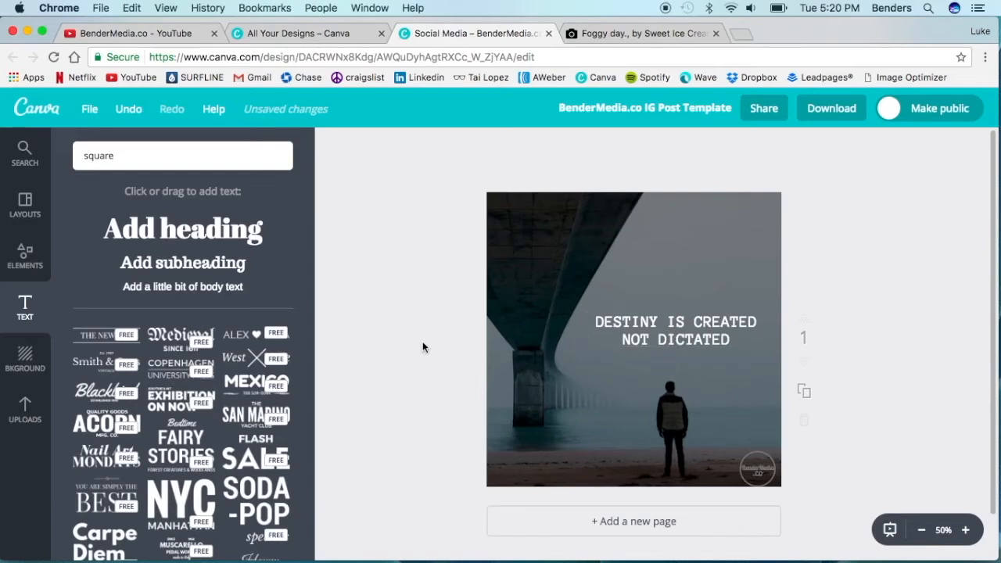
{"action": "left_click", "coordinate": [657, 330]}
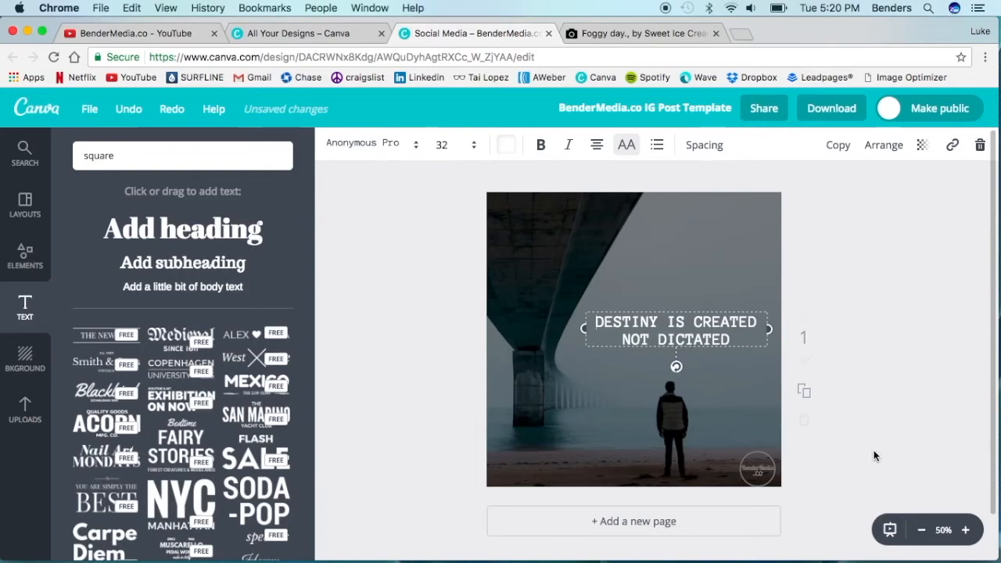
{"action": "left_click", "coordinate": [816, 448]}
- Narrow the dark overlay from its right edge to uncover the BenderMedia.co logo, and move the logo directly above the quote
{"action": "left_click", "coordinate": [780, 356]}
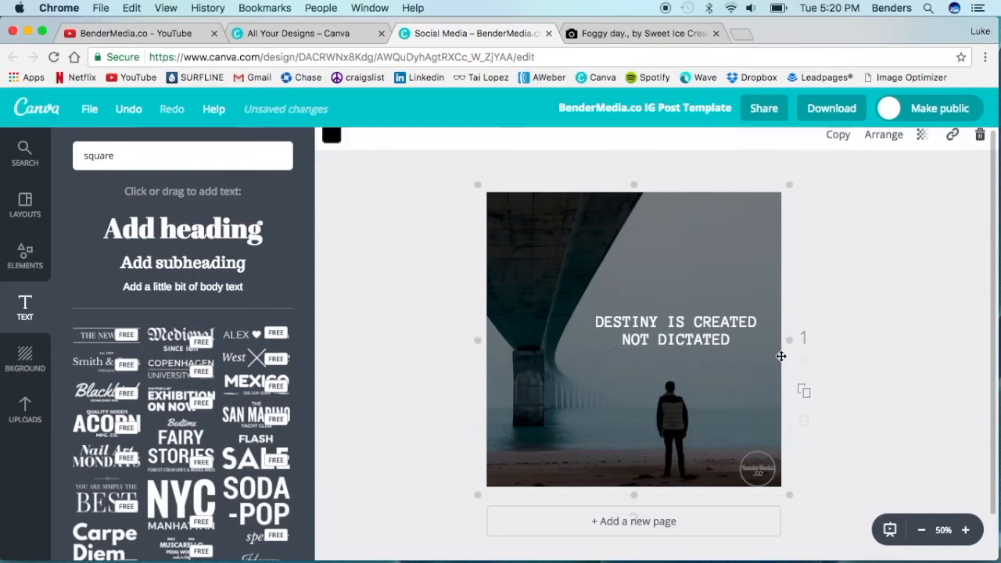
{"action": "left_click_drag", "start_coordinate": [785, 341], "coordinate": [732, 339]}
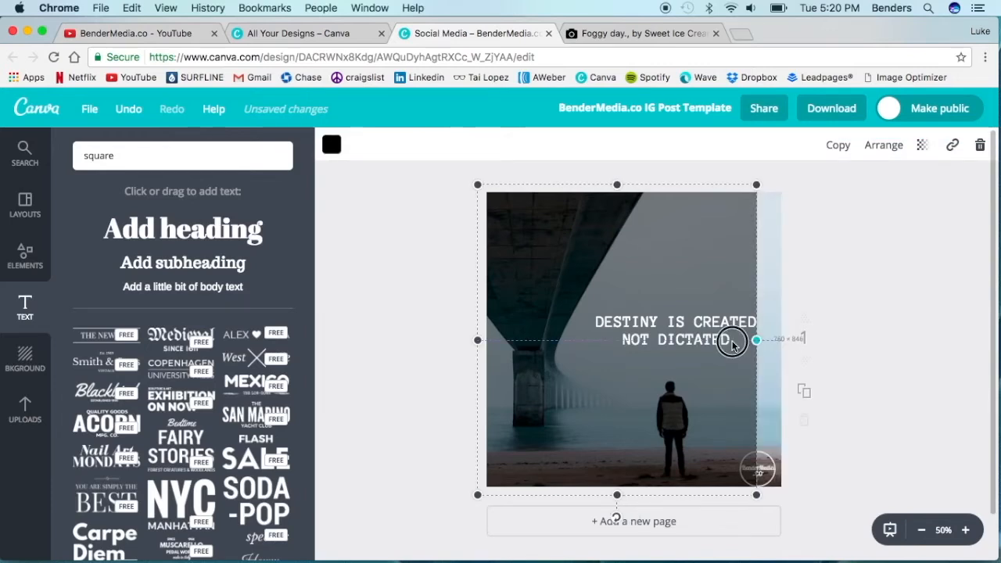
{"action": "left_click", "coordinate": [762, 471]}
{"action": "left_click_drag", "start_coordinate": [762, 471], "coordinate": [682, 291]}
{"action": "left_click", "coordinate": [865, 372]}
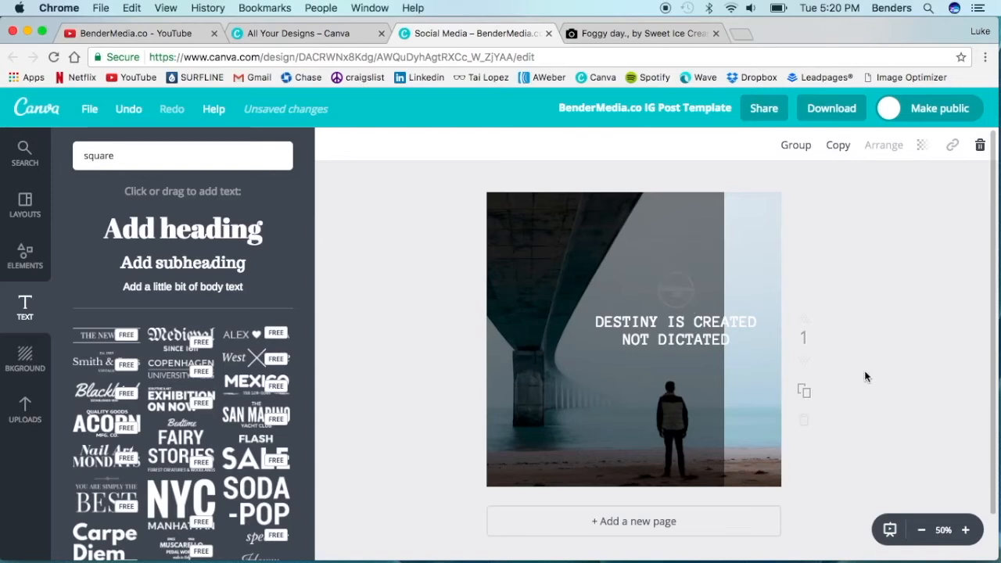
- Widen the dark overlay back across the full canvas and send it back behind the logo
{"action": "left_click", "coordinate": [725, 326]}
{"action": "left_click_drag", "start_coordinate": [725, 340], "coordinate": [787, 346]}
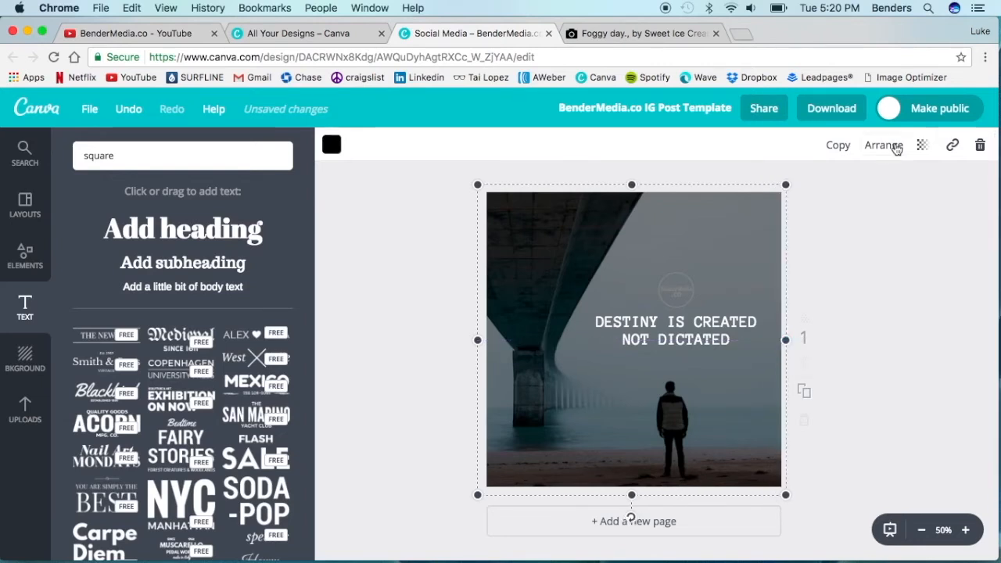
{"action": "left_click", "coordinate": [895, 147]}
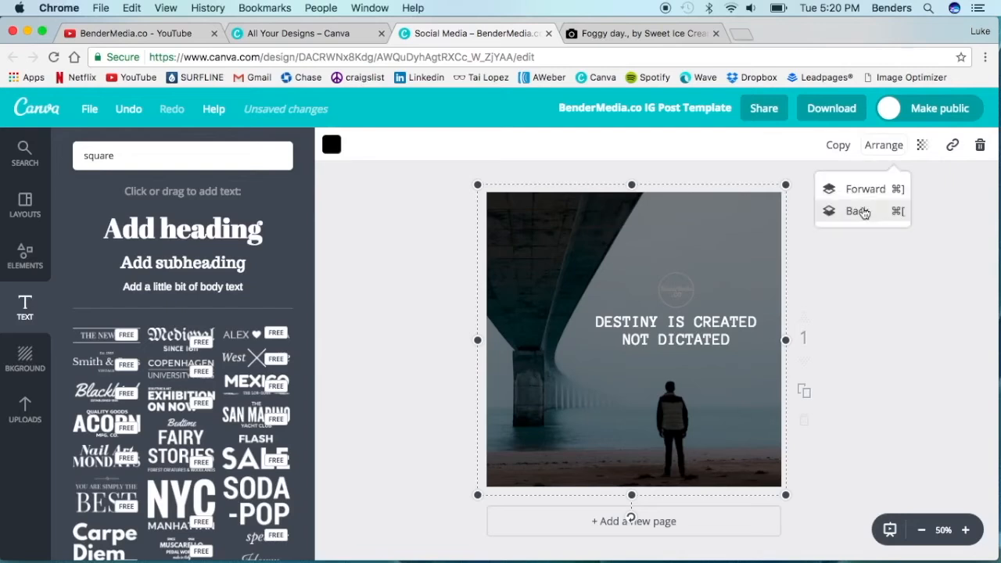
{"action": "left_click", "coordinate": [857, 211]}
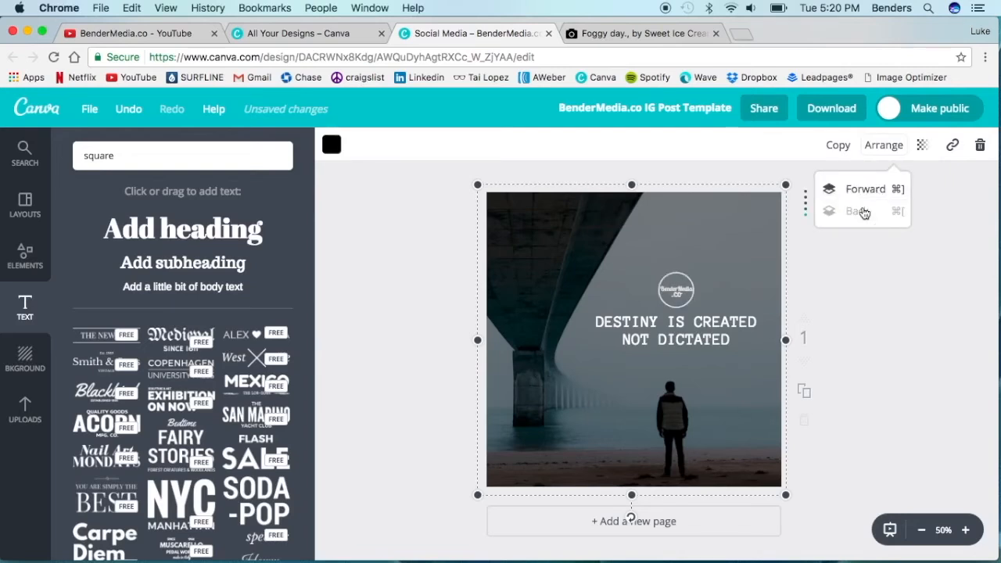
{"action": "left_click", "coordinate": [899, 360]}
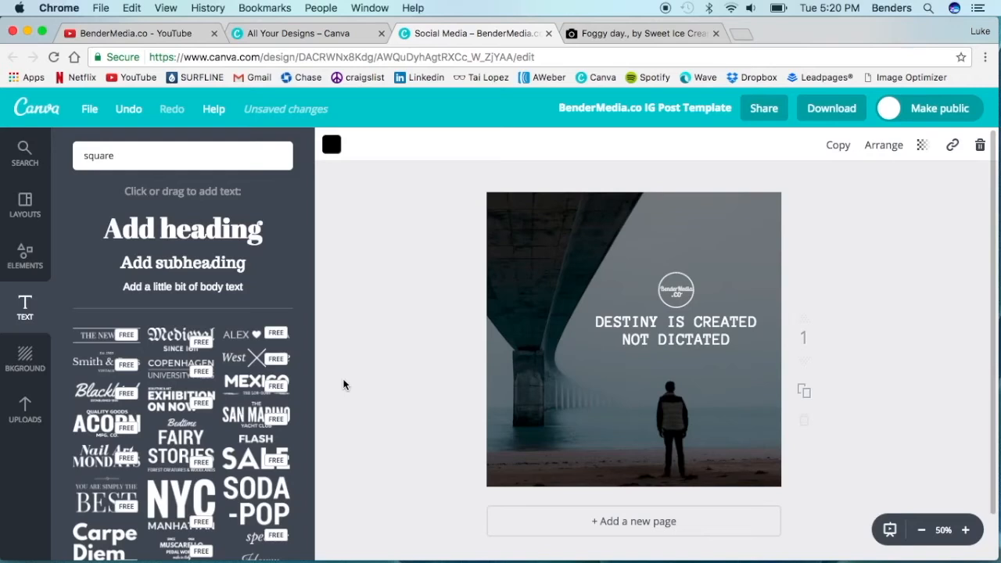
- Set the dark overlay's transparency to 42
{"action": "left_click", "coordinate": [518, 380]}
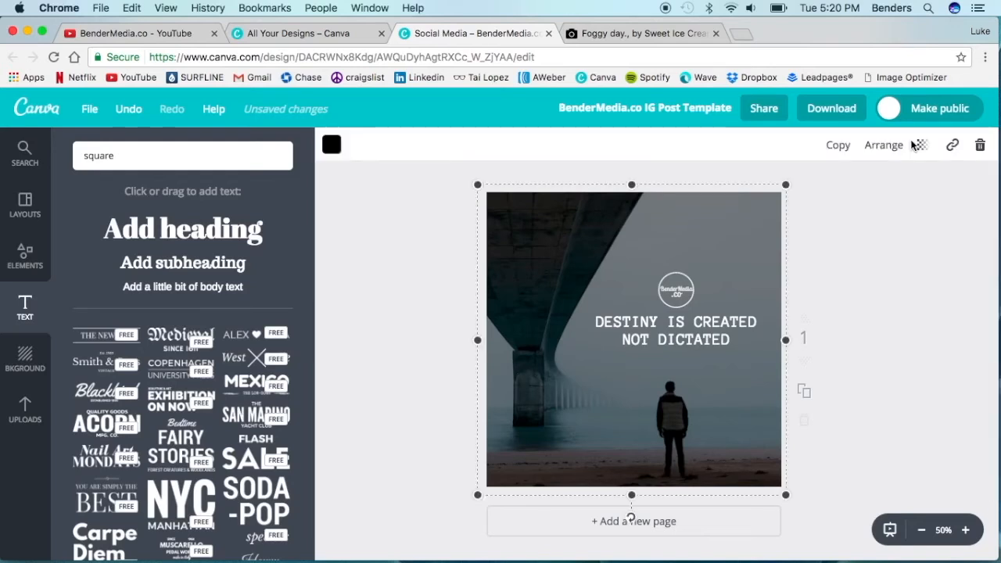
{"action": "left_click", "coordinate": [918, 145]}
{"action": "left_click_drag", "start_coordinate": [843, 191], "coordinate": [838, 193]}
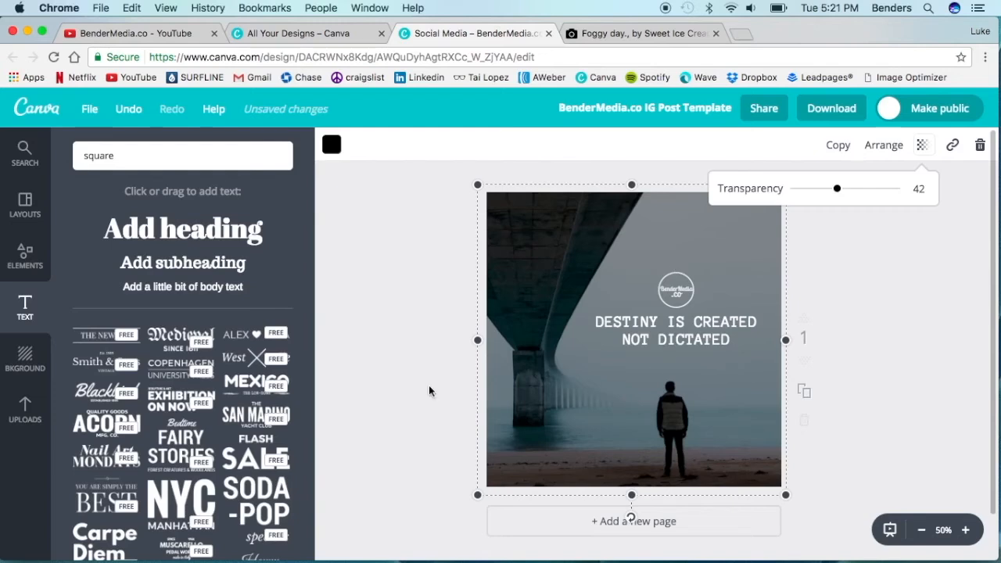
{"action": "left_click", "coordinate": [389, 387]}
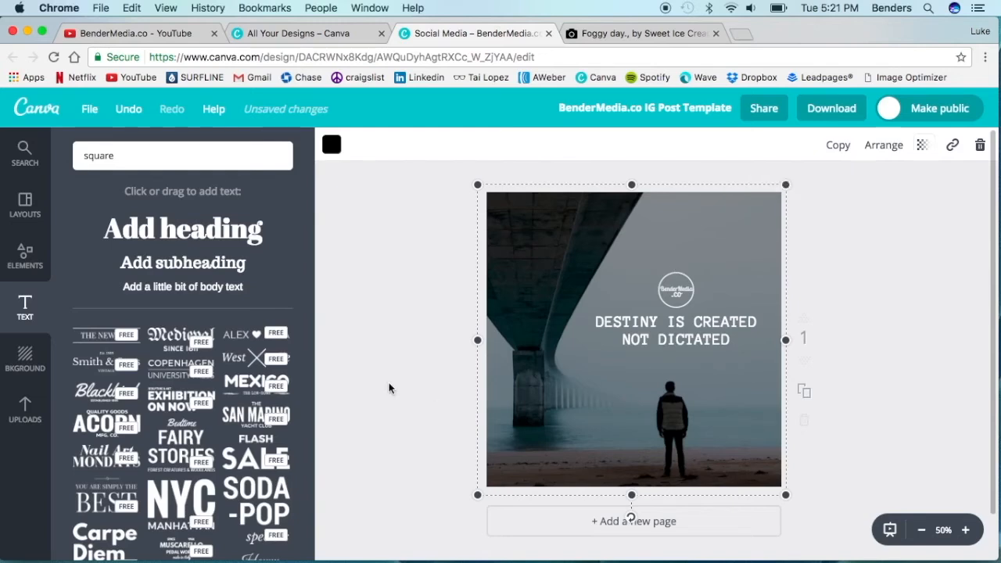
{"action": "left_click", "coordinate": [402, 232]}
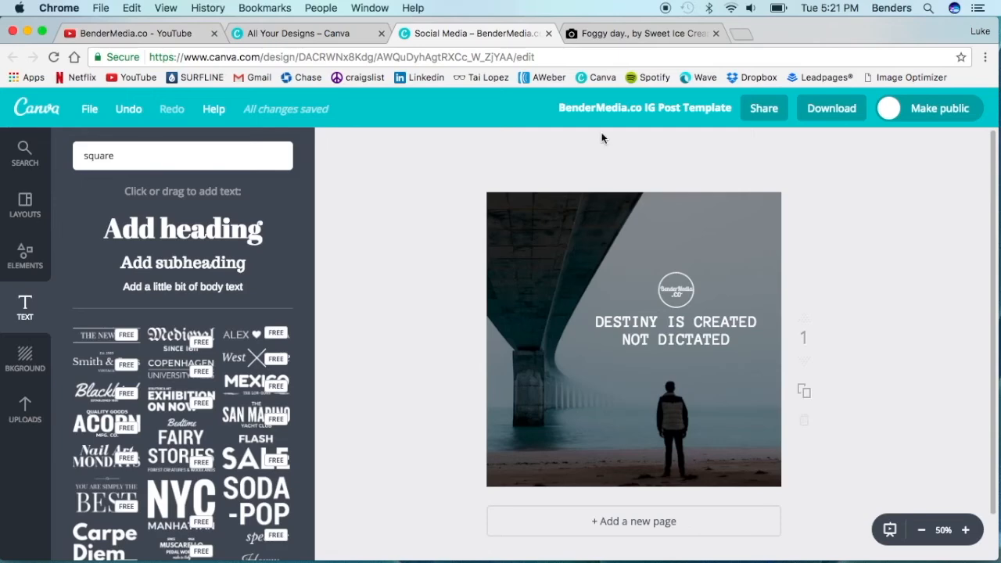
- Download the finished design as a JPG and dismiss the download message
{"action": "left_click", "coordinate": [824, 116]}
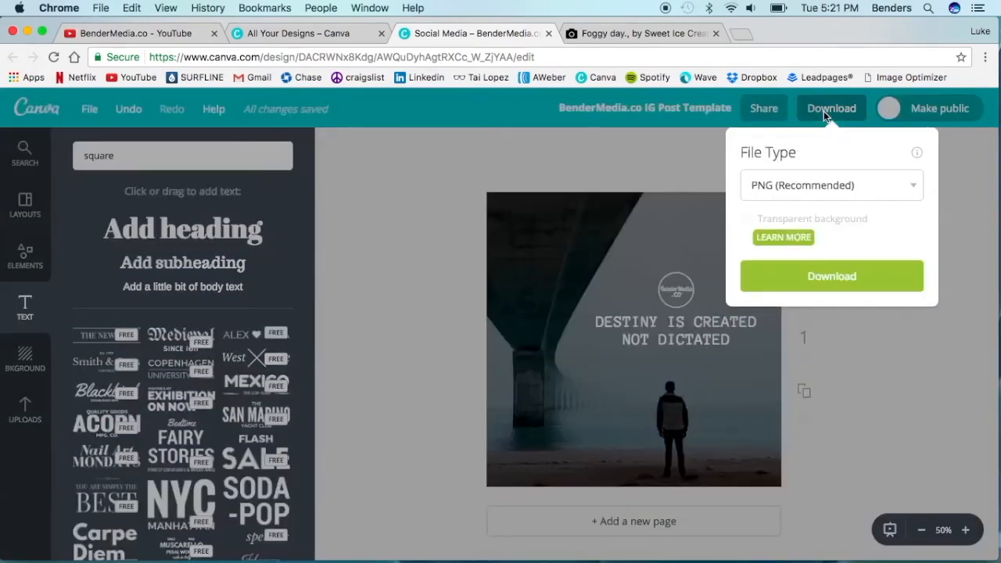
{"action": "left_click", "coordinate": [770, 186]}
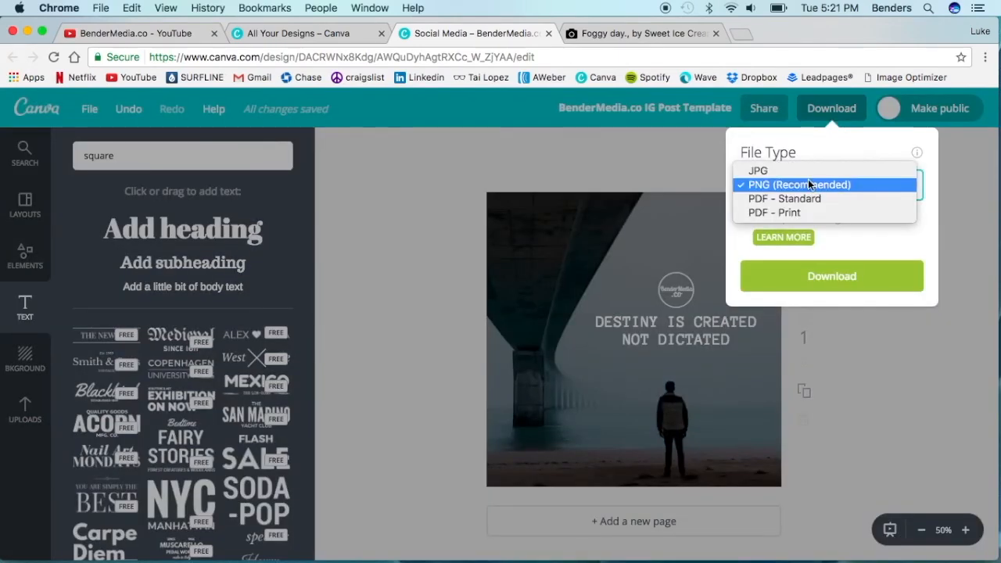
{"action": "left_click", "coordinate": [758, 172]}
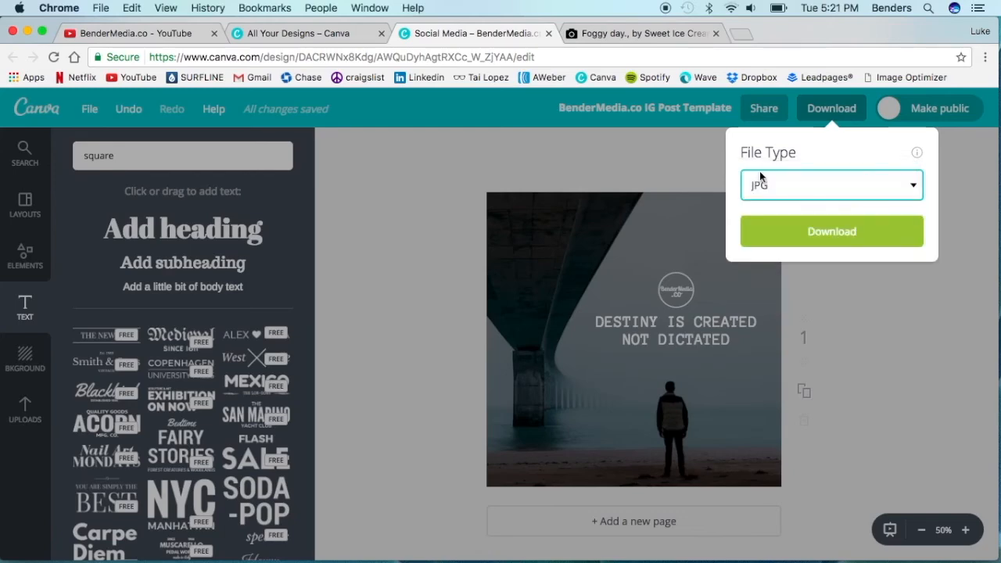
{"action": "left_click", "coordinate": [787, 228]}
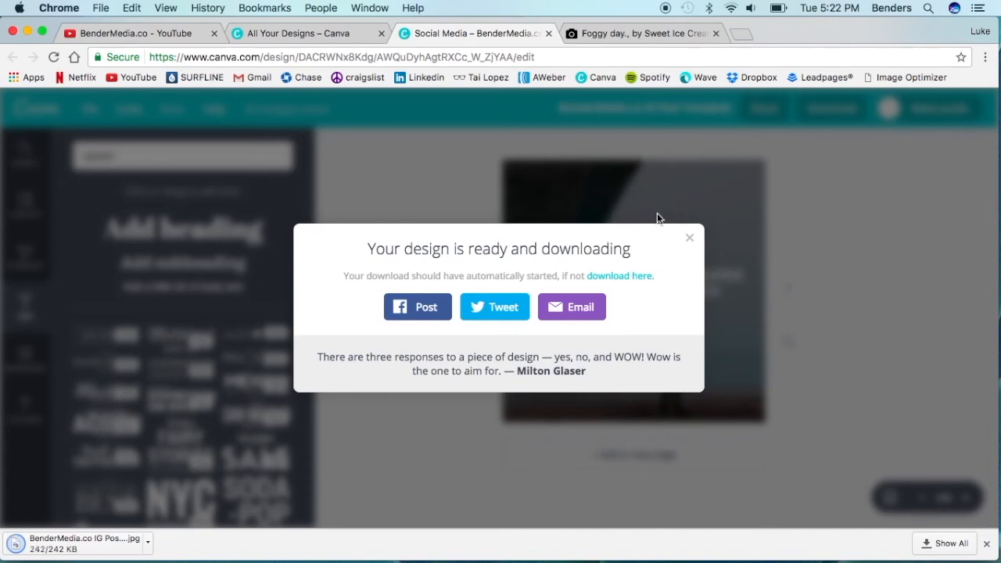
{"action": "left_click", "coordinate": [691, 241]}
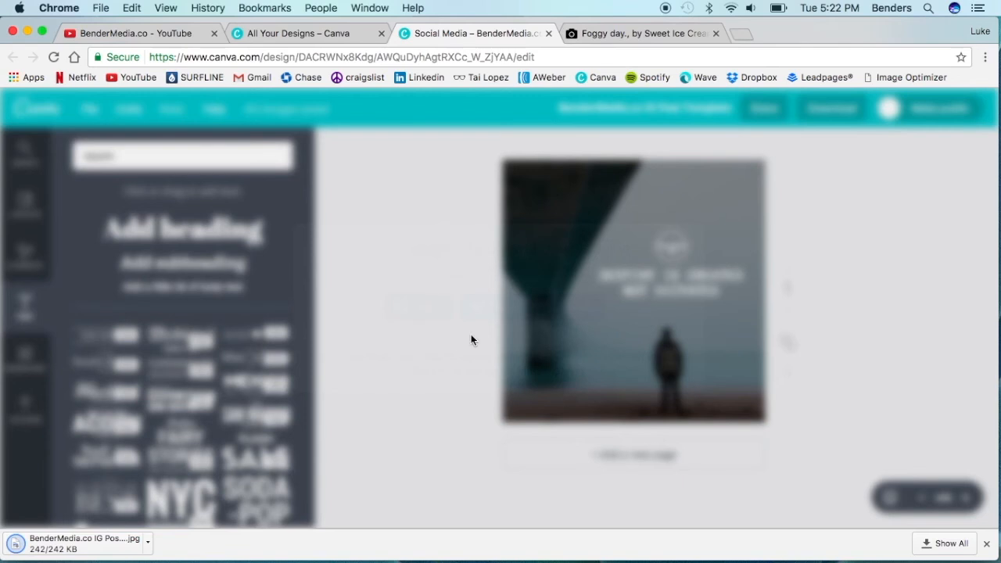
- Look through the saved designs in the All Your Designs overview and return to the open post template
{"action": "left_click", "coordinate": [280, 32]}
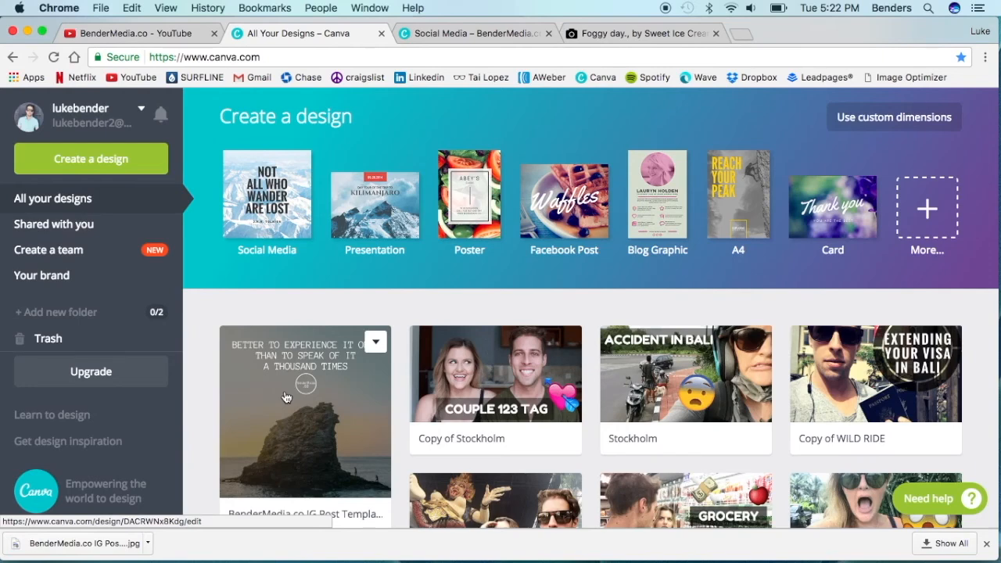
{"action": "scroll", "coordinate": [320, 366], "scroll_direction": "down", "scroll_amount": 1}
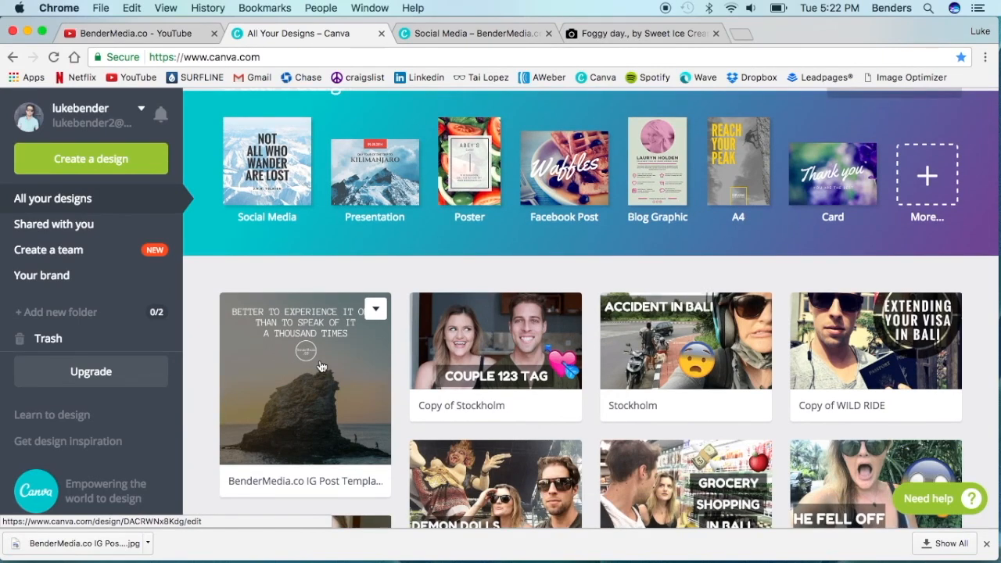
{"action": "left_click", "coordinate": [497, 35]}
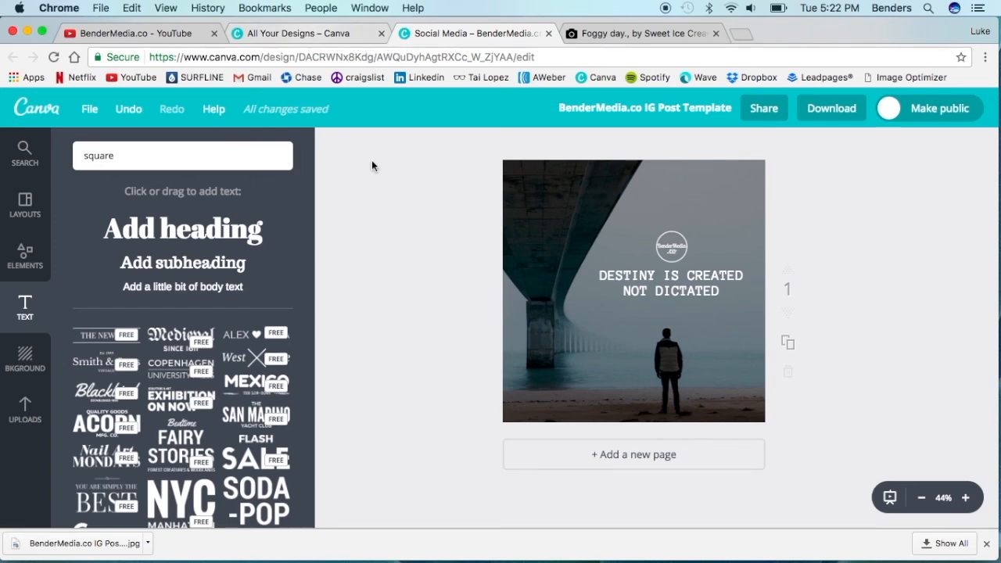
{"action": "left_click", "coordinate": [303, 35]}
{"action": "scroll", "coordinate": [733, 262], "scroll_direction": "down", "scroll_amount": 5}
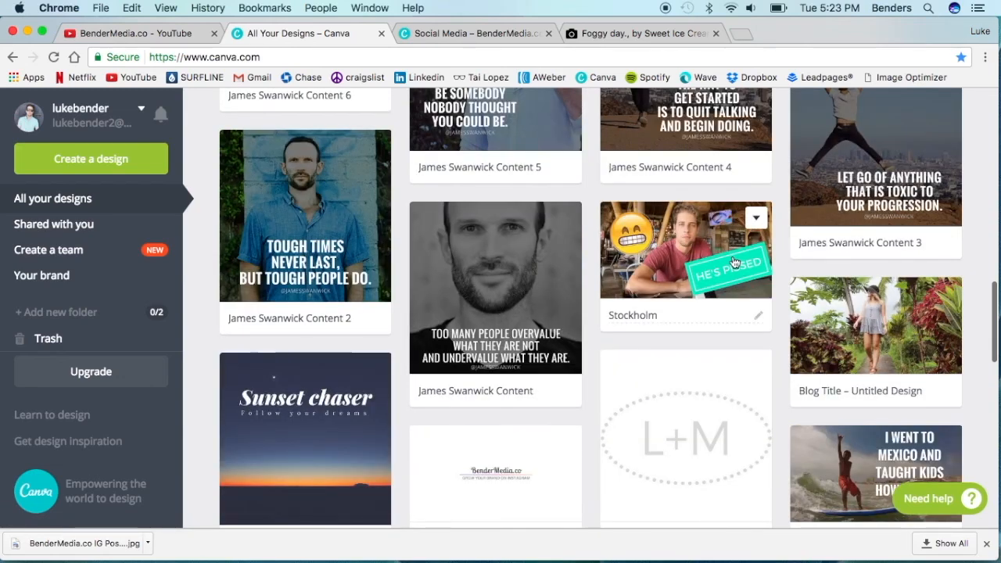
{"action": "scroll", "coordinate": [734, 262], "scroll_direction": "up", "scroll_amount": 10}
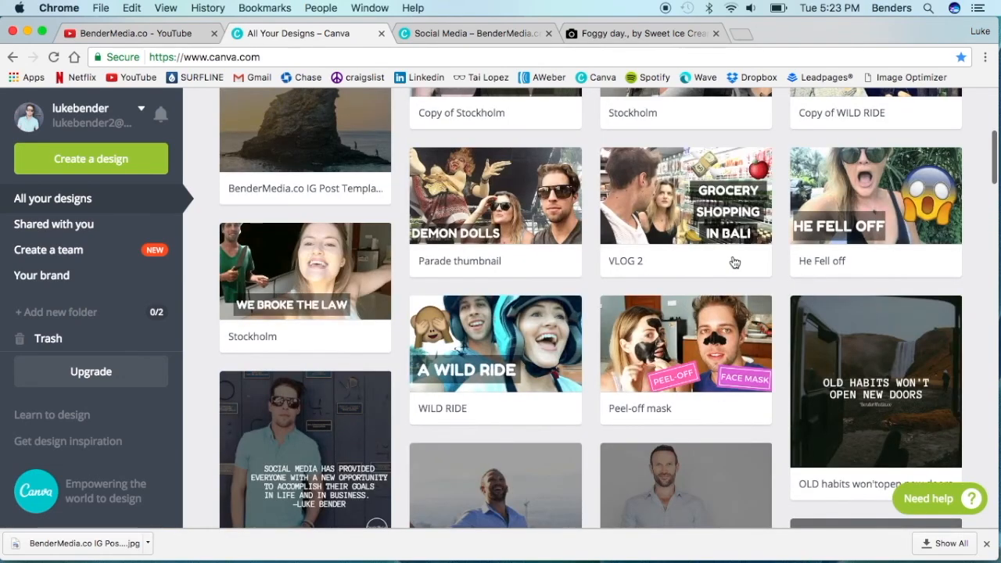
{"action": "scroll", "coordinate": [735, 262], "scroll_direction": "up", "scroll_amount": 5}
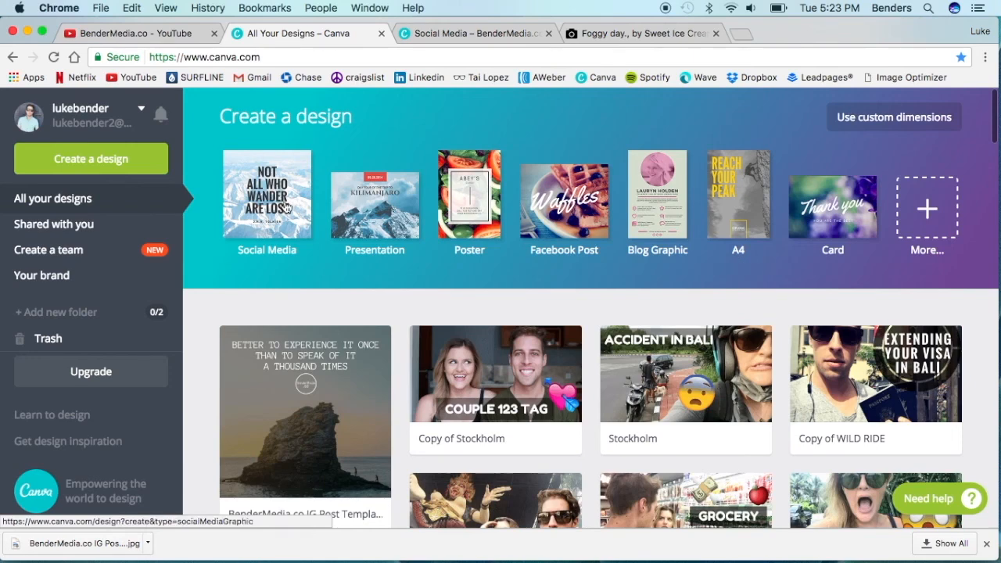
{"action": "left_click", "coordinate": [445, 34]}
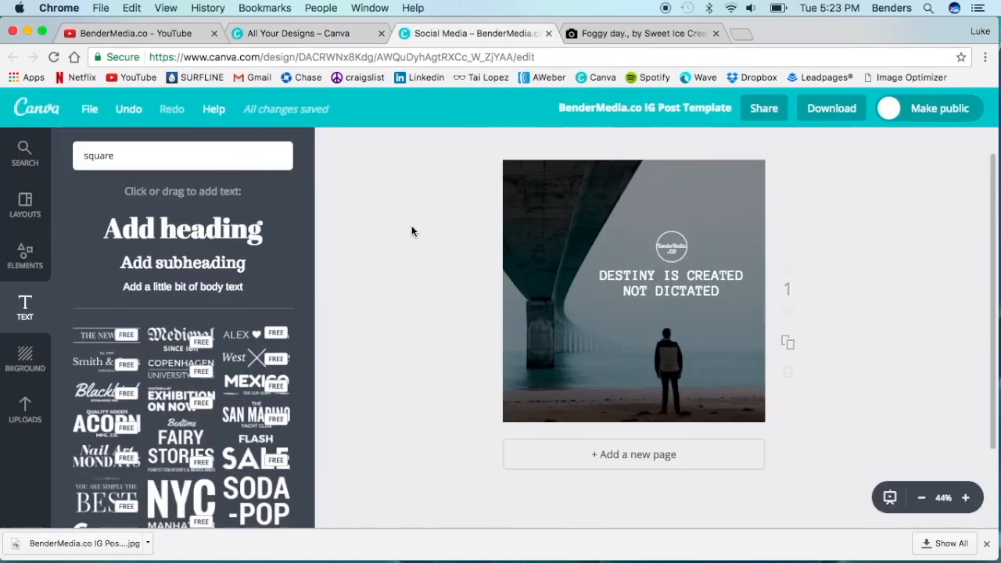